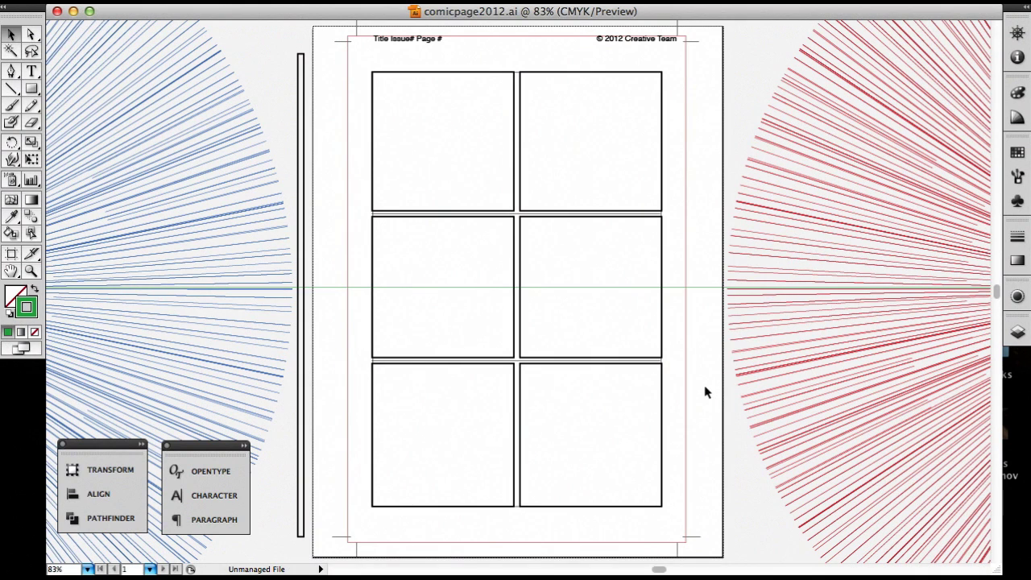
# Expand the Layers panel to list the comic page's nine layers
pyautogui.click(1017, 334)
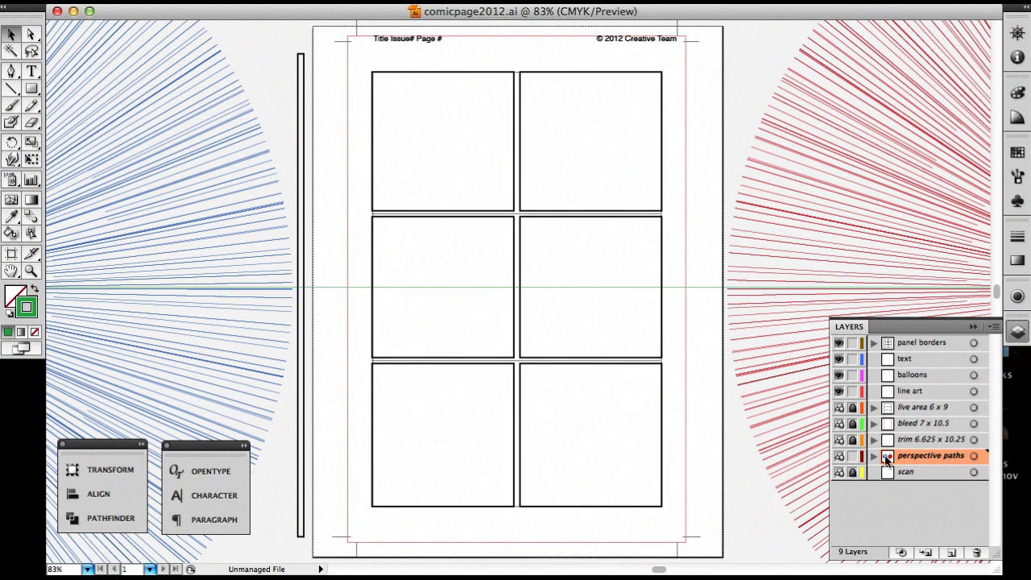
# Select the perspective lines, zoom out to 33.33% to see both bursts, and lock the line art layer
pyautogui.click(840, 456)
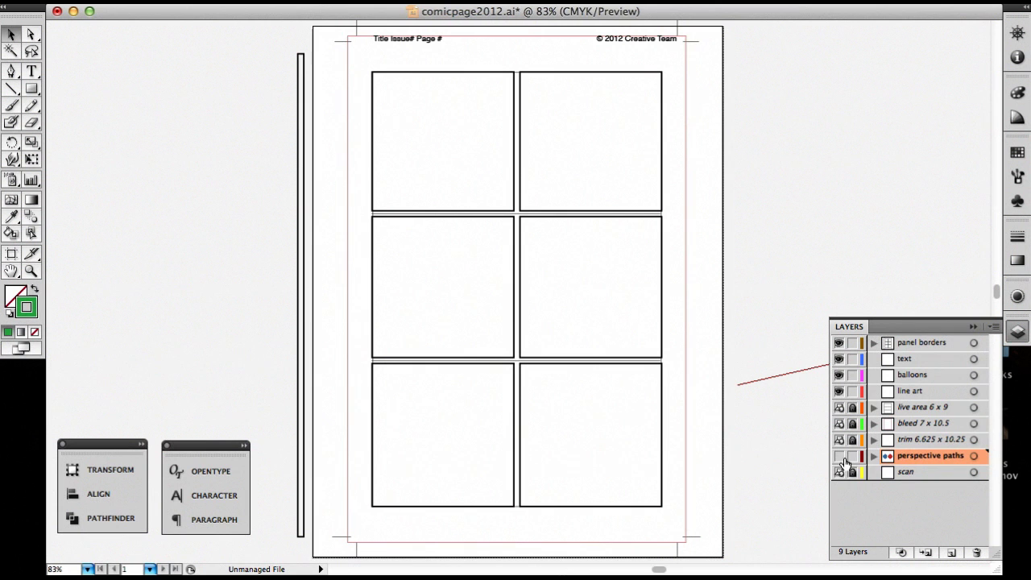
pyautogui.click(840, 456)
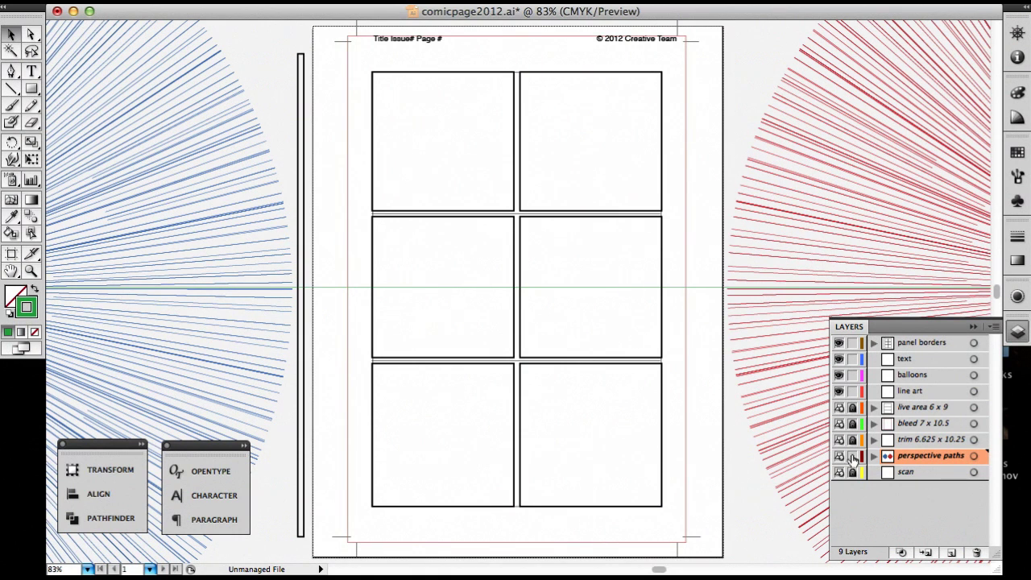
pyautogui.click(258, 224)
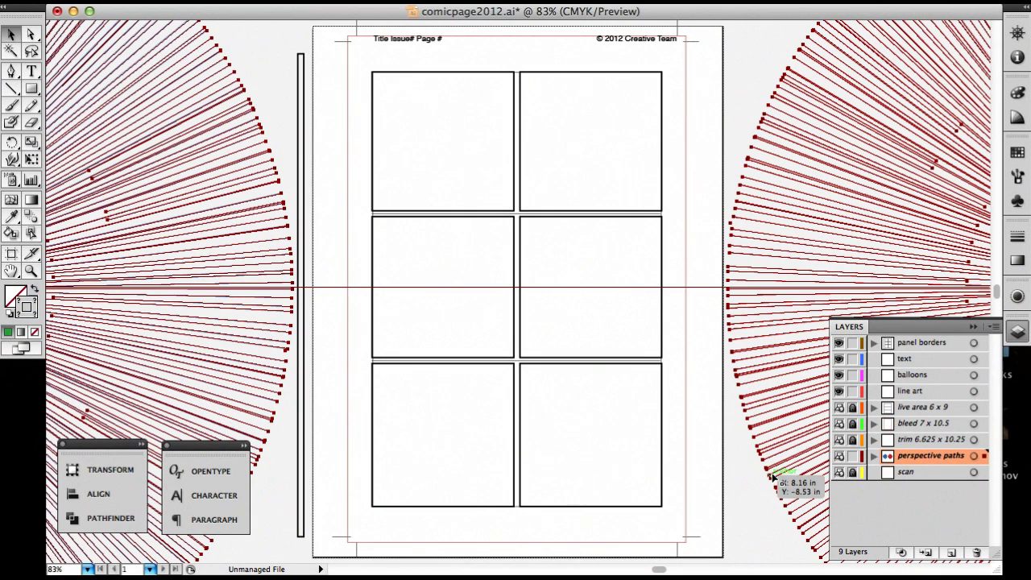
pyautogui.press('super+minus')
pyautogui.press('super+minus')
pyautogui.press('super+minus')
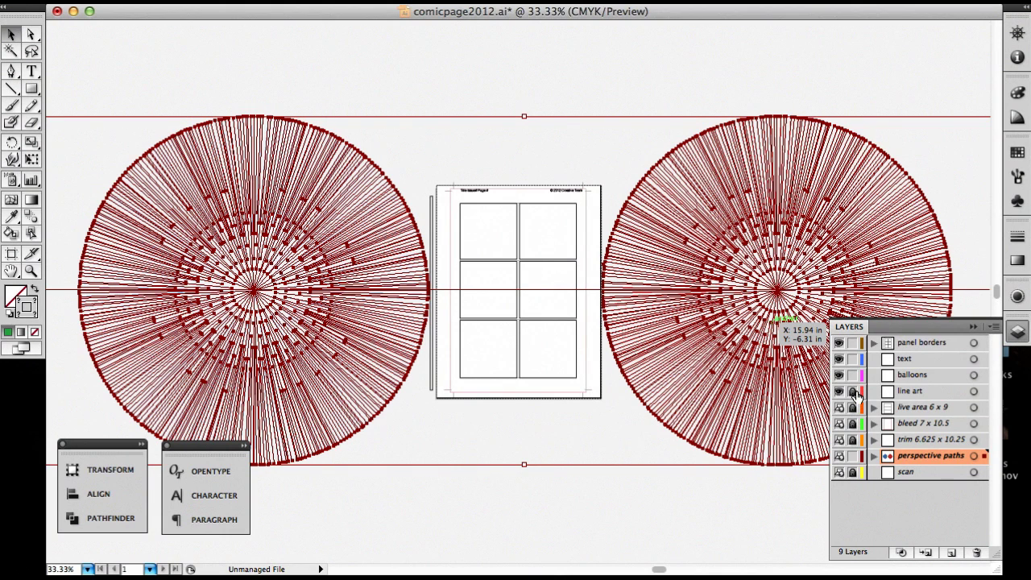
pyautogui.click(853, 391)
# Lock the balloons and text layers, move both perspective bursts up and right, then ungroup them
pyautogui.click(853, 375)
pyautogui.click(852, 359)
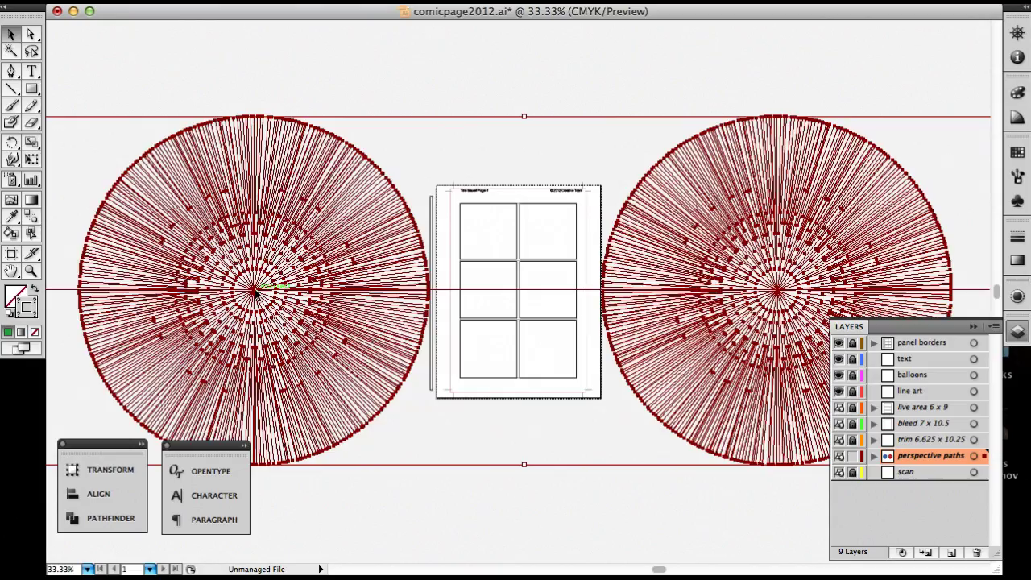
pyautogui.moveTo(255, 291); pyautogui.dragTo(455, 283)
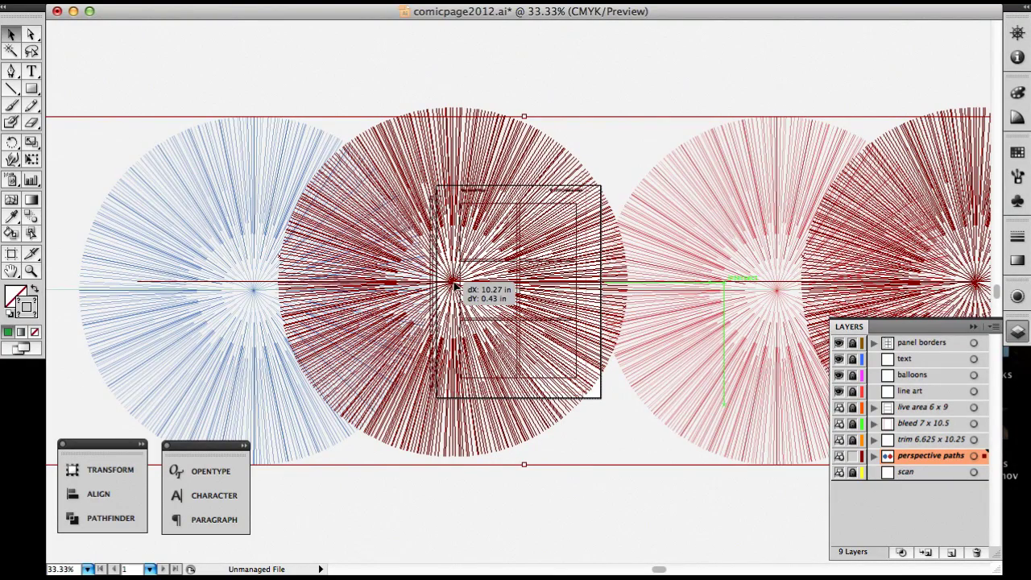
pyautogui.moveTo(519, 294); pyautogui.dragTo(520, 293)
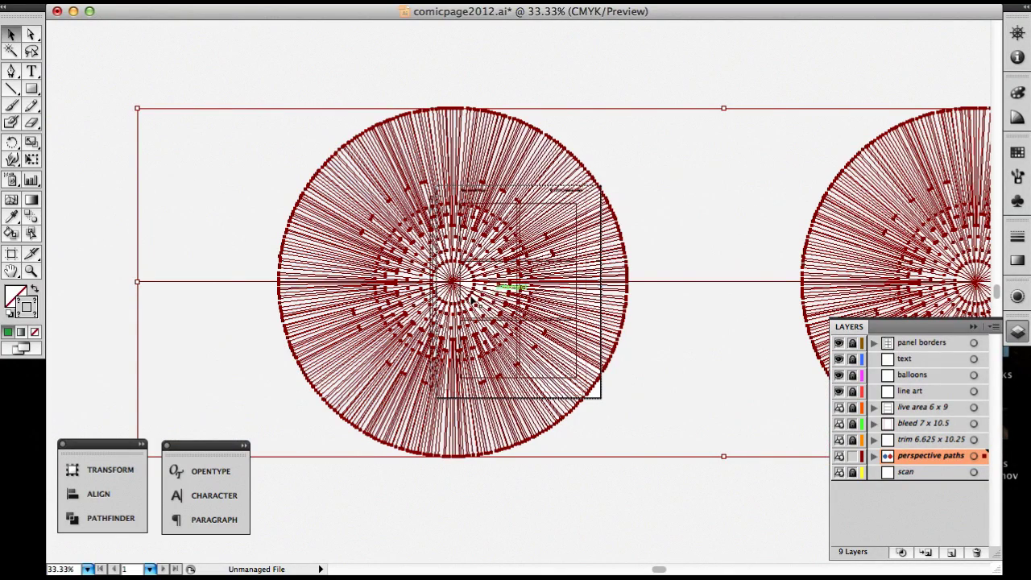
pyautogui.moveTo(453, 281); pyautogui.dragTo(448, 235)
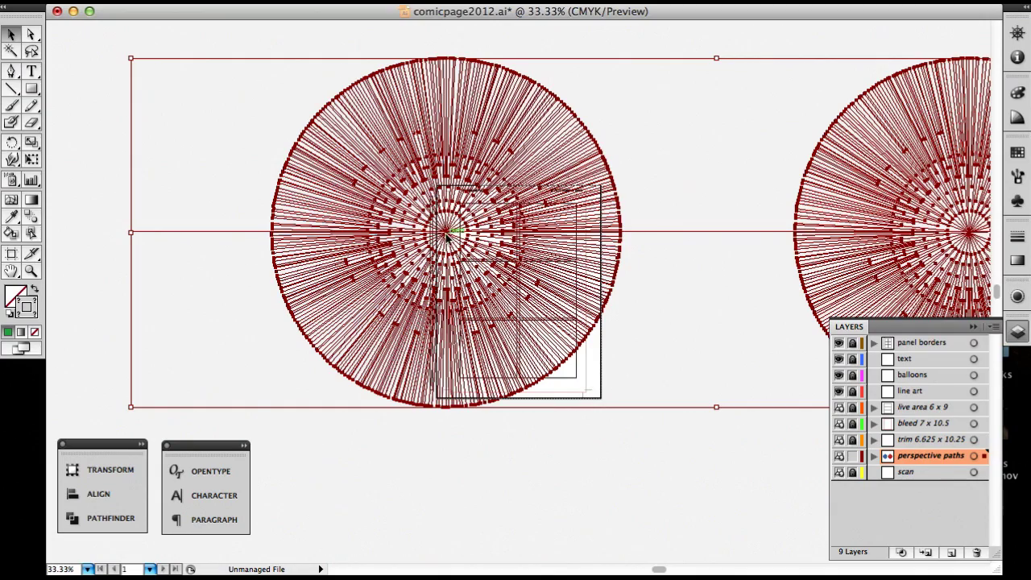
pyautogui.moveTo(449, 235); pyautogui.dragTo(395, 238)
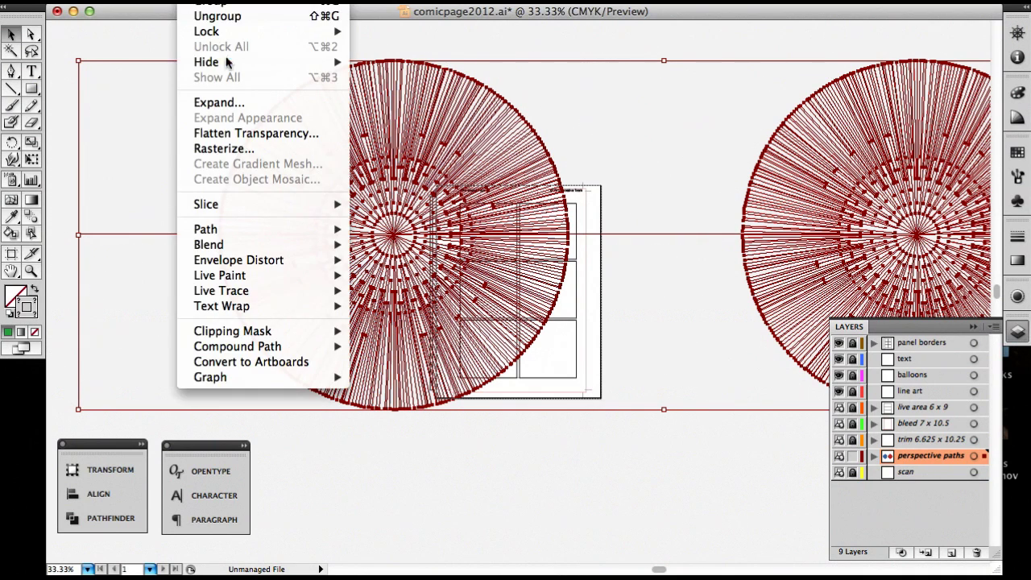
pyautogui.click(222, 11)
# Move the red perspective burst left beside the page, then lock the perspective paths layer
pyautogui.click(669, 44)
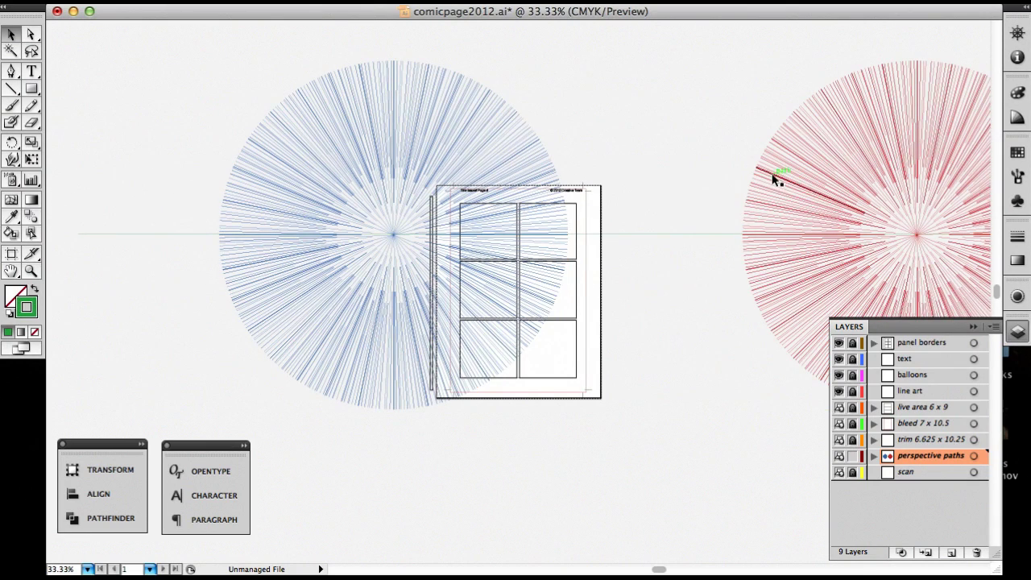
pyautogui.moveTo(886, 213); pyautogui.dragTo(603, 216)
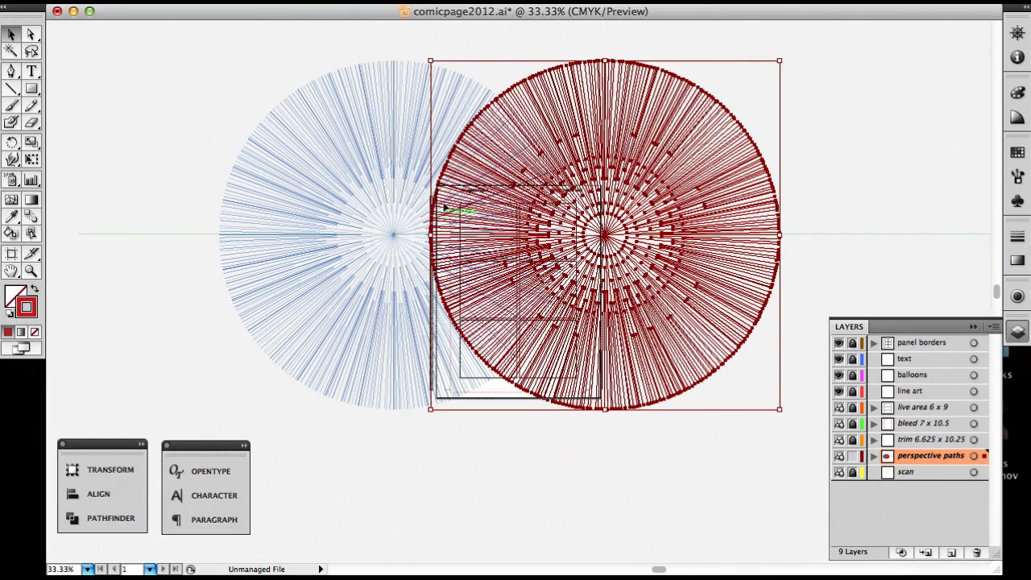
pyautogui.click(868, 194)
pyautogui.click(854, 456)
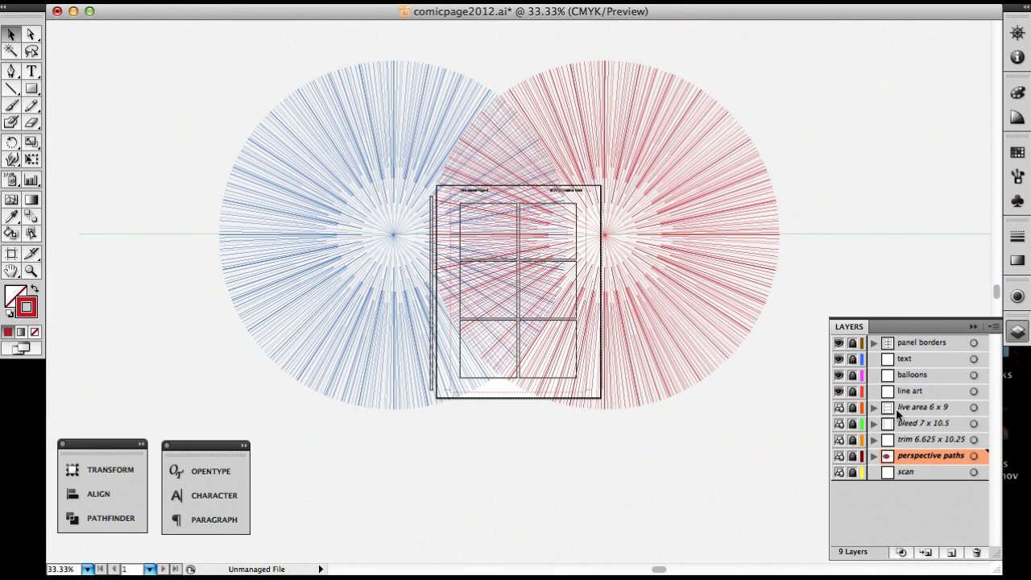
# Unlock and activate line art, zoom on the top two panels, fit the page, and hide perspective paths
pyautogui.click(853, 392)
pyautogui.click(911, 390)
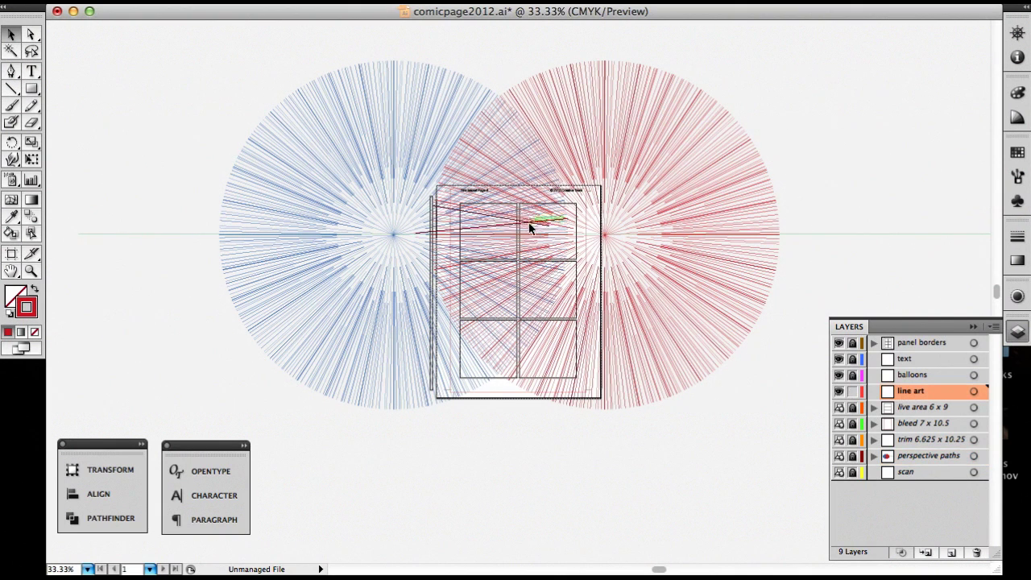
pyautogui.press('z')
pyautogui.moveTo(447, 189); pyautogui.dragTo(587, 287)
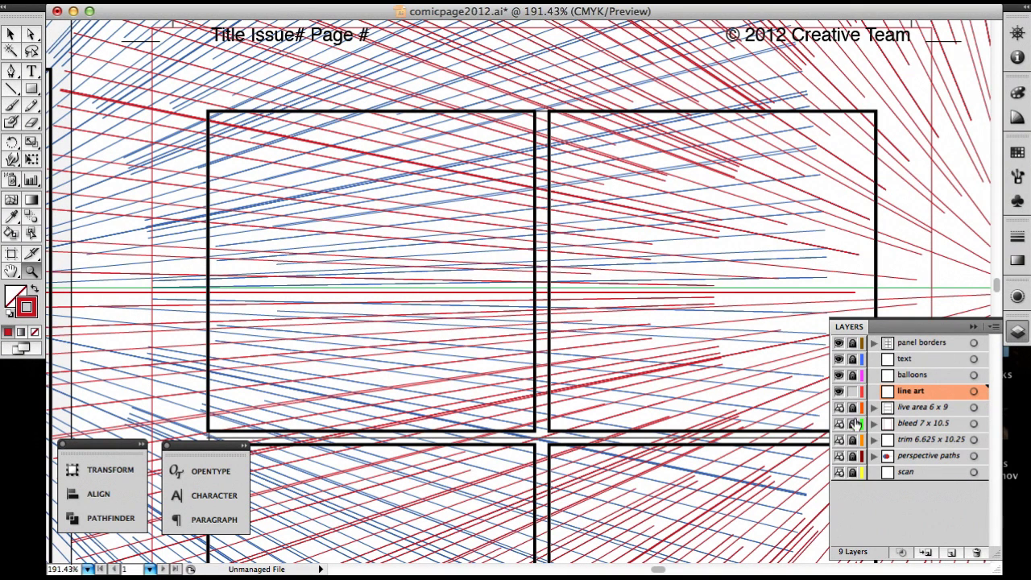
pyautogui.press('super+0')
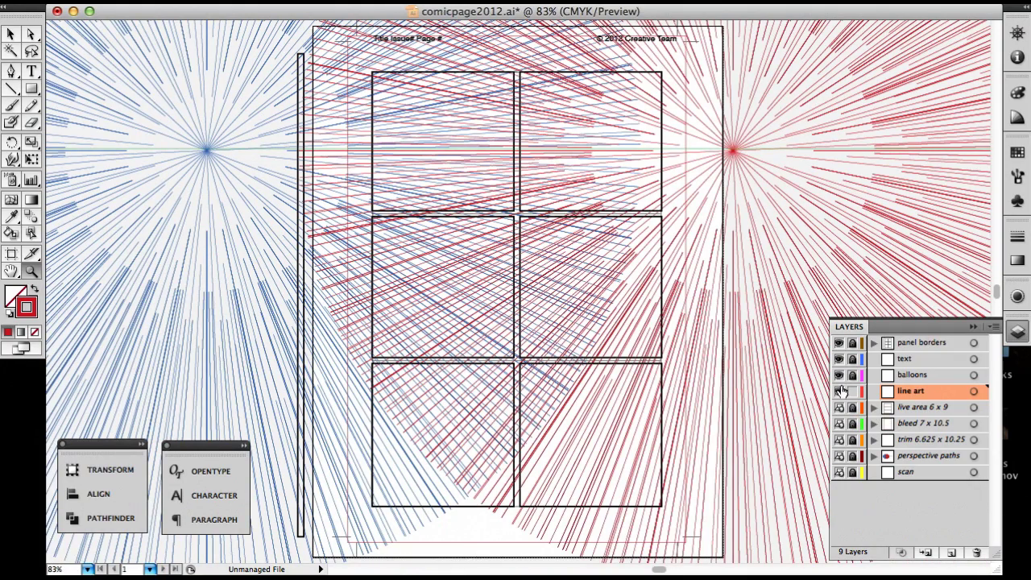
pyautogui.press('super+shift+i')
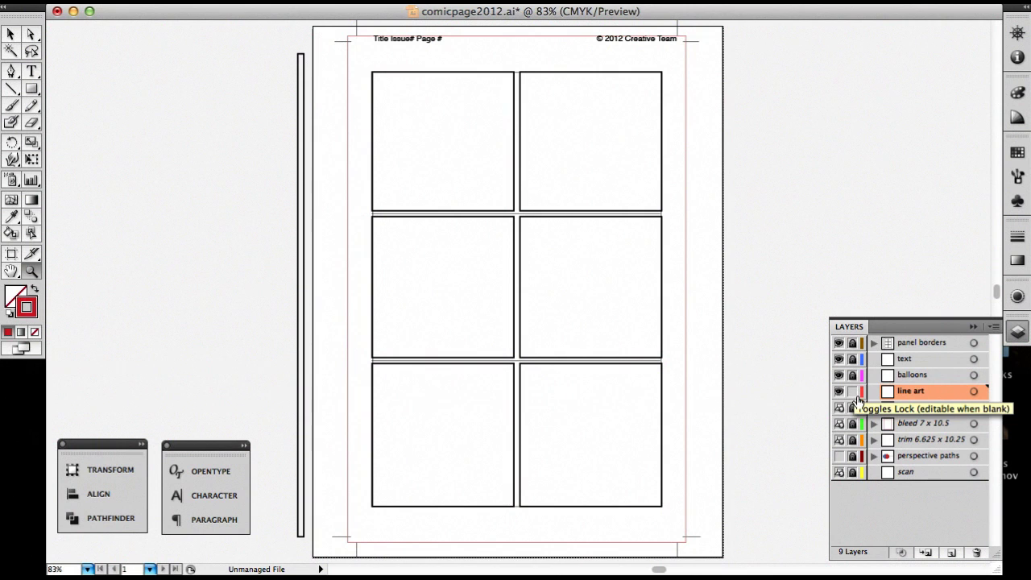
# Lock the line art layer and remove the six separate panel frames
pyautogui.click(853, 391)
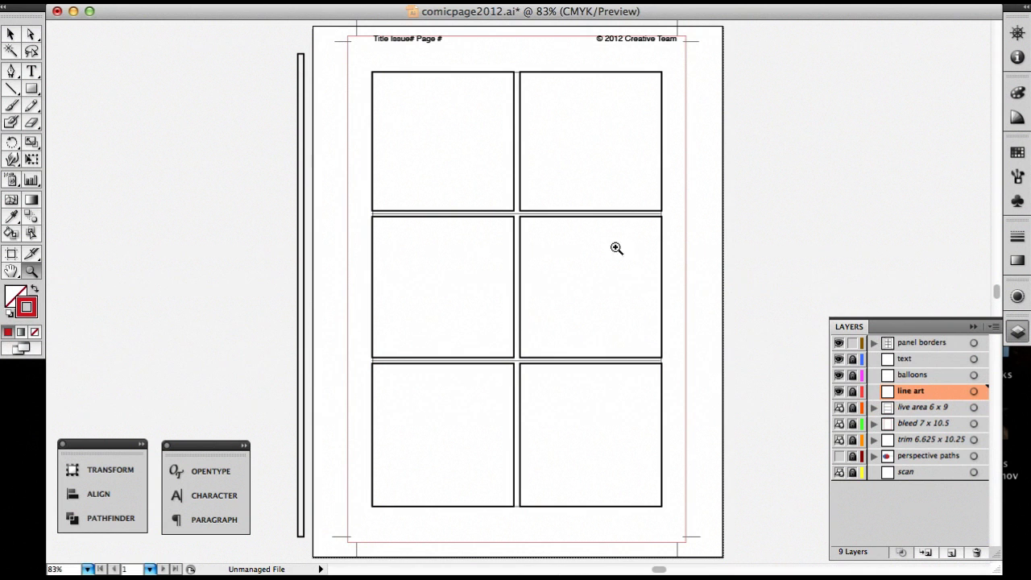
pyautogui.click(11, 33)
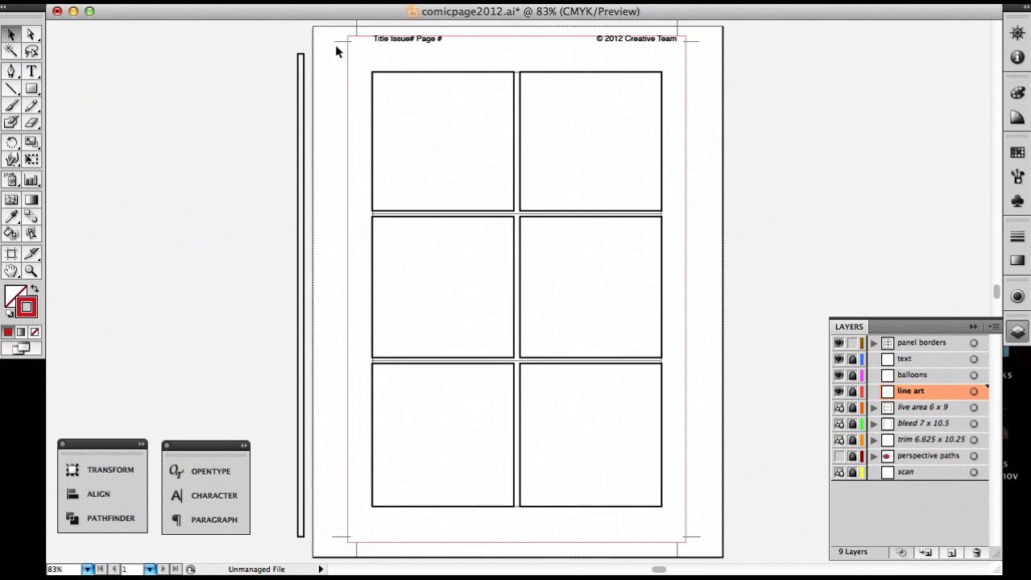
pyautogui.click(668, 191)
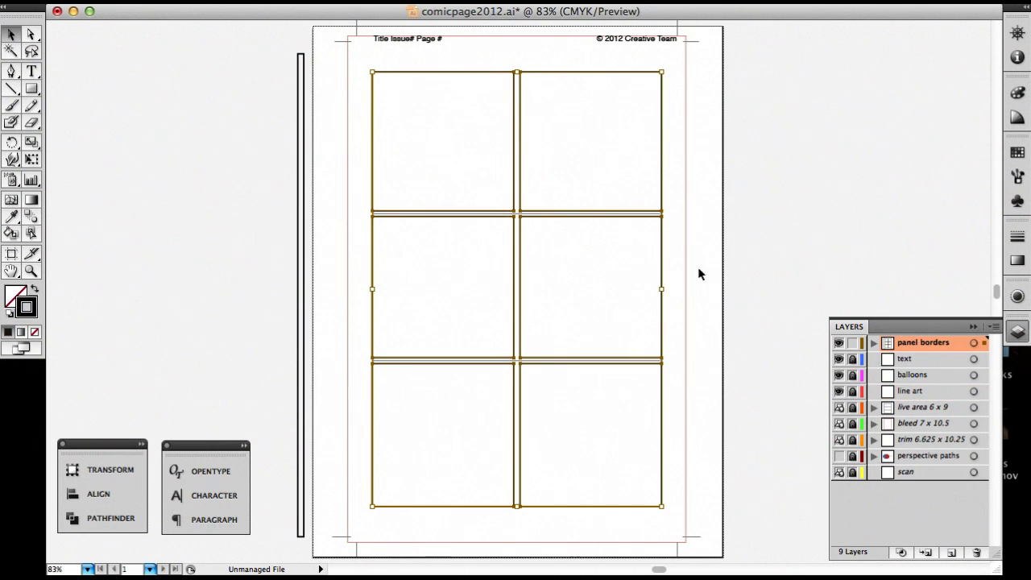
pyautogui.press('super+z')
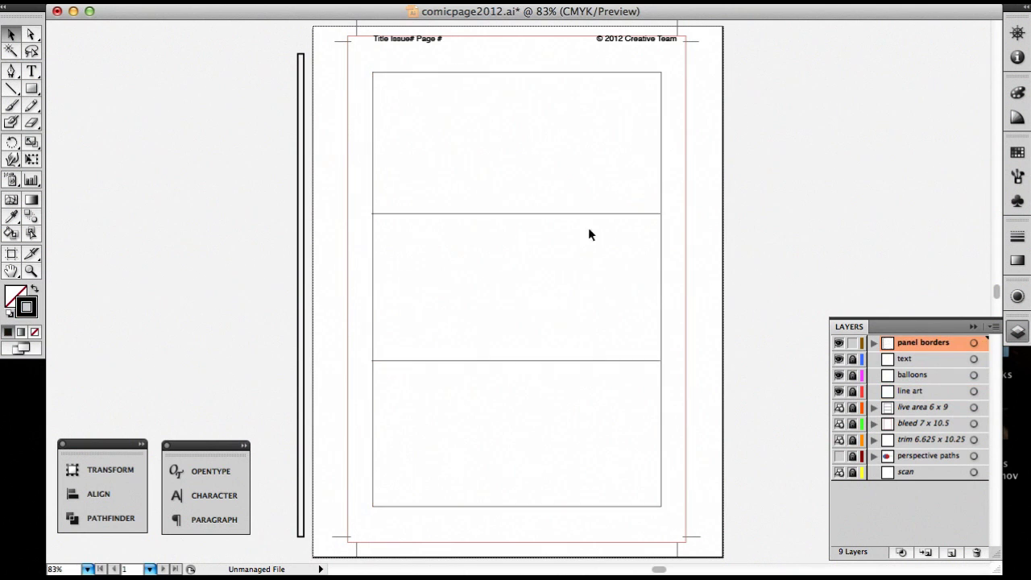
# Show the guides, draw a 5.98 × 9 in rectangle over the panel area, and select the gutter bar
pyautogui.click(33, 91)
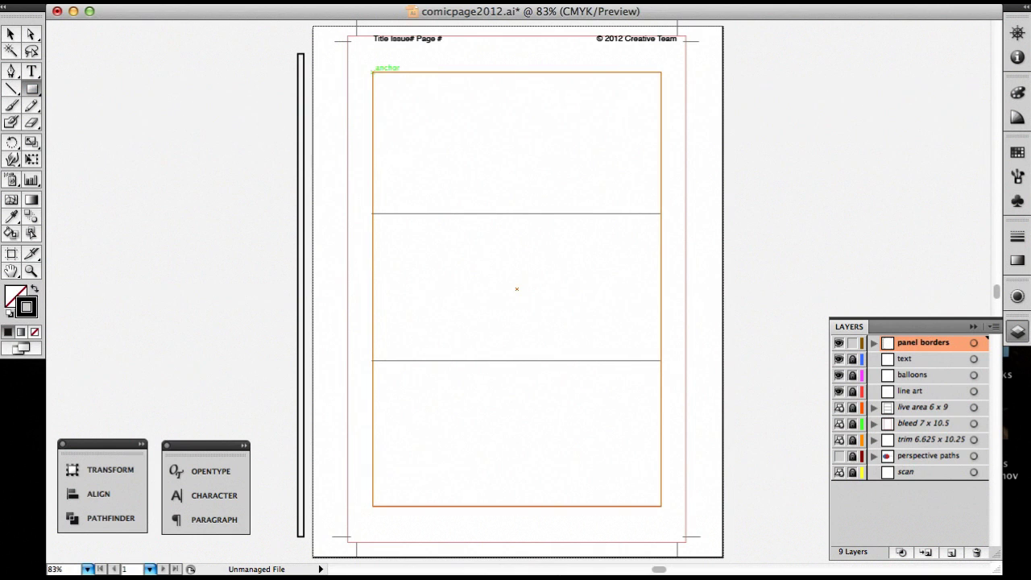
pyautogui.press('super+shift+a')
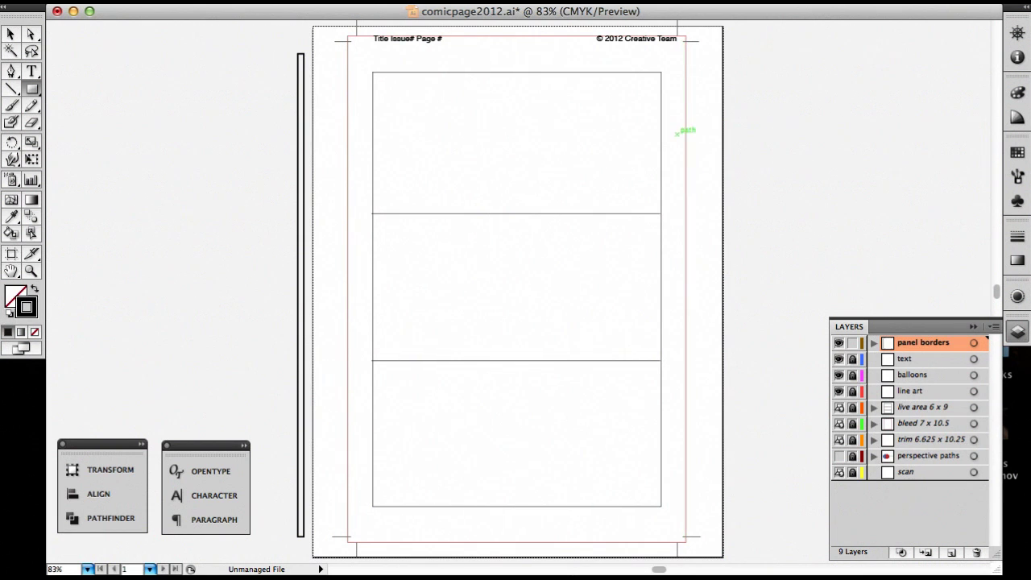
pyautogui.press('super+semicolon')
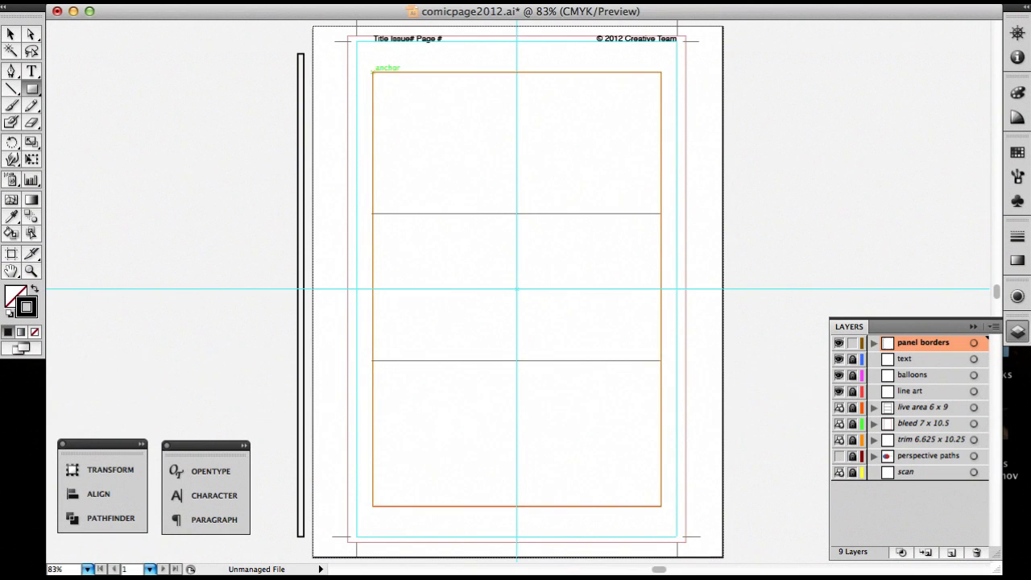
pyautogui.moveTo(373, 72); pyautogui.dragTo(661, 506)
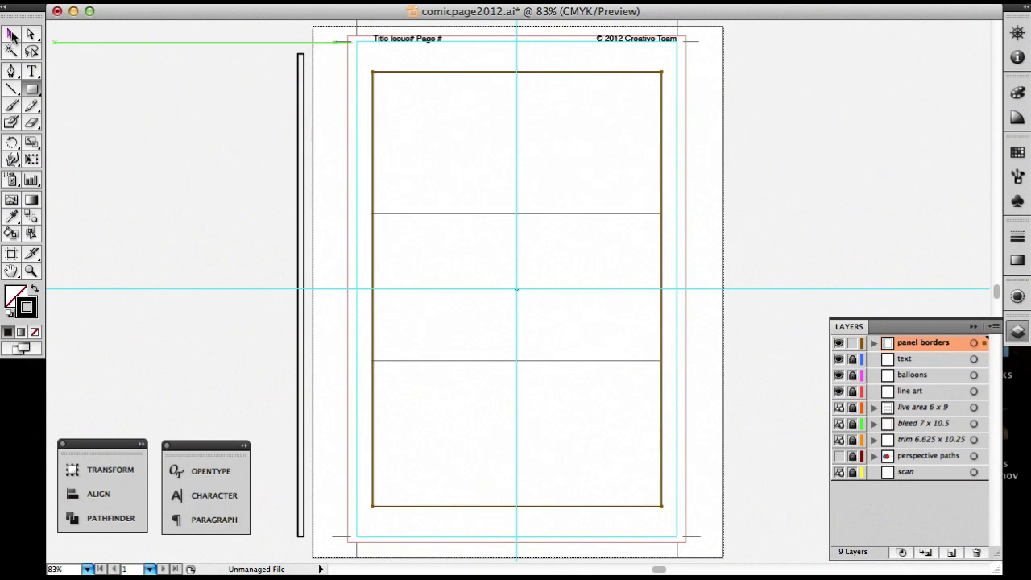
pyautogui.click(12, 34)
pyautogui.click(302, 174)
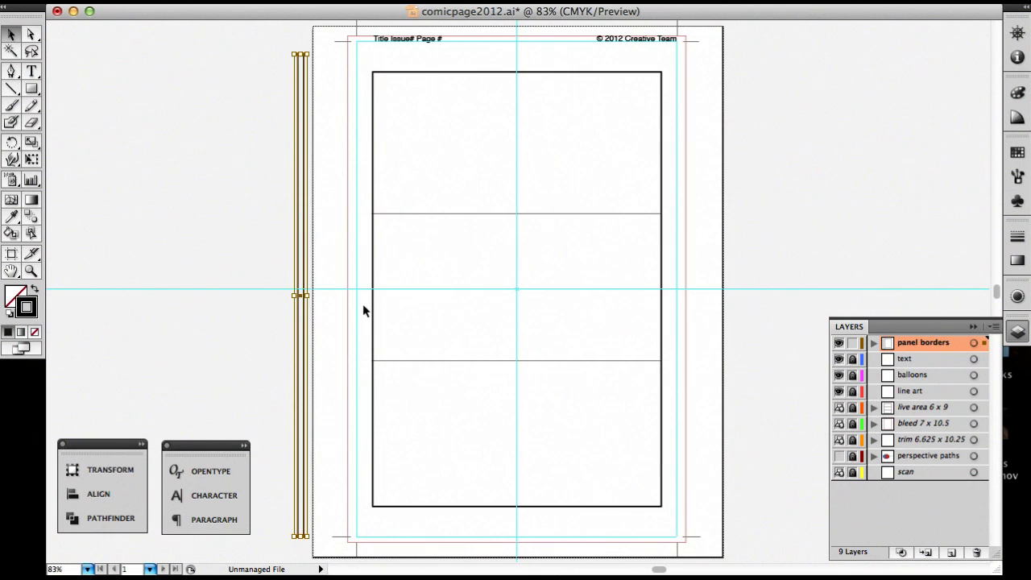
# Paste a gutter bar copy, nudge it onto the centre guide, and select it with the panel frame
pyautogui.click(714, 260)
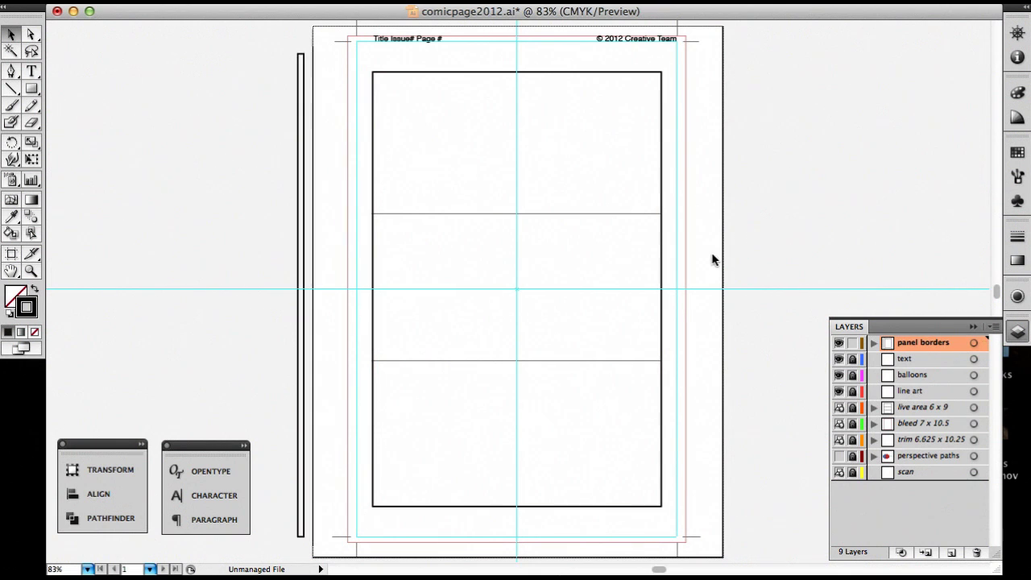
pyautogui.press('super+v')
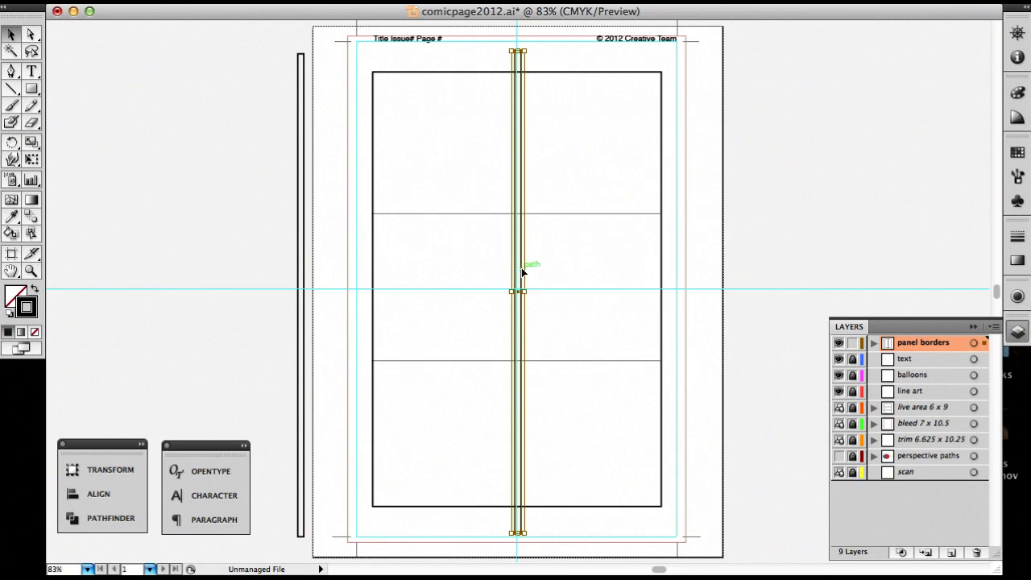
pyautogui.moveTo(523, 267); pyautogui.dragTo(514, 271)
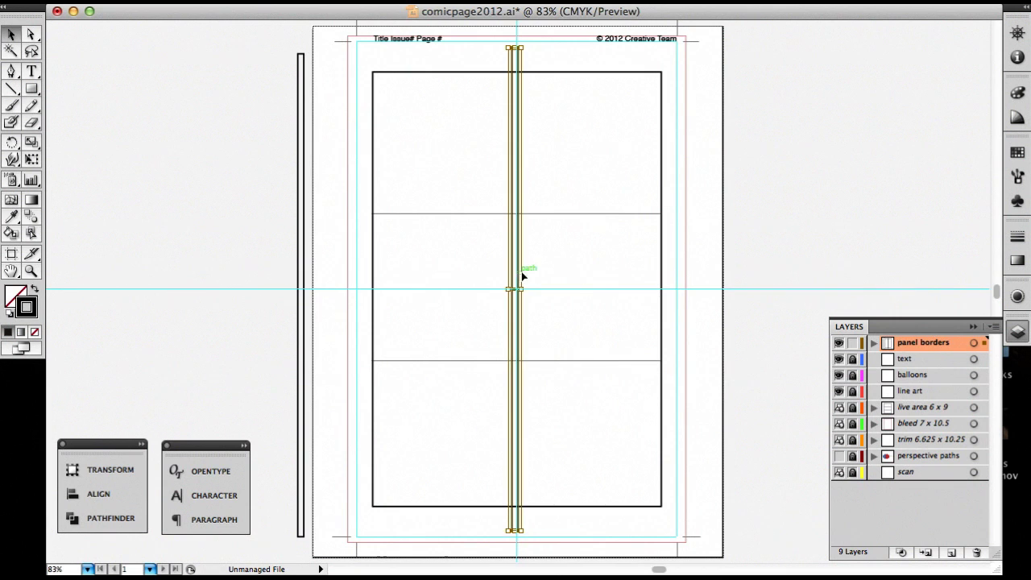
pyautogui.press('Right')
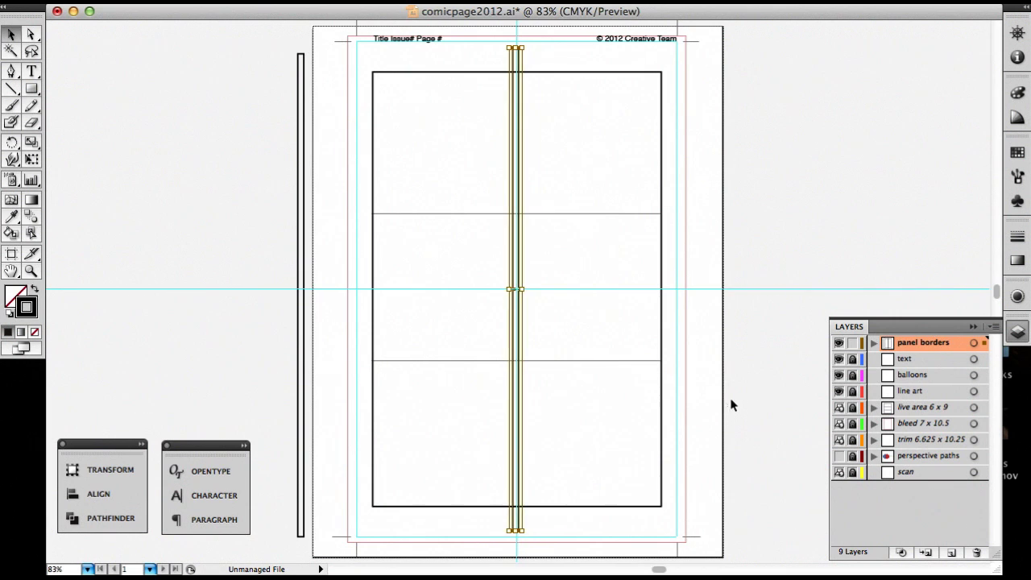
pyautogui.press('Right')
pyautogui.press('Right')
pyautogui.press('Right')
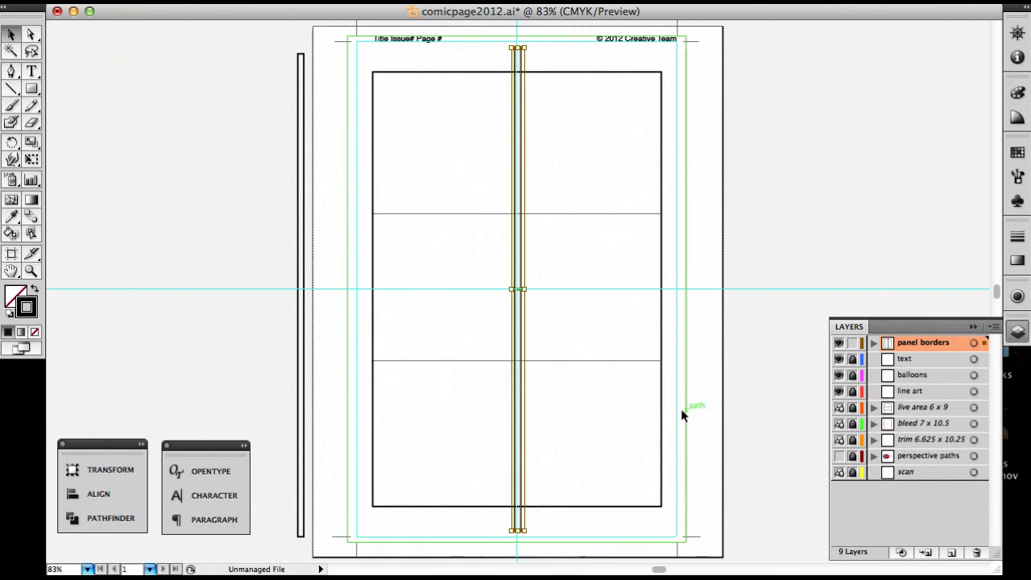
pyautogui.press('Left')
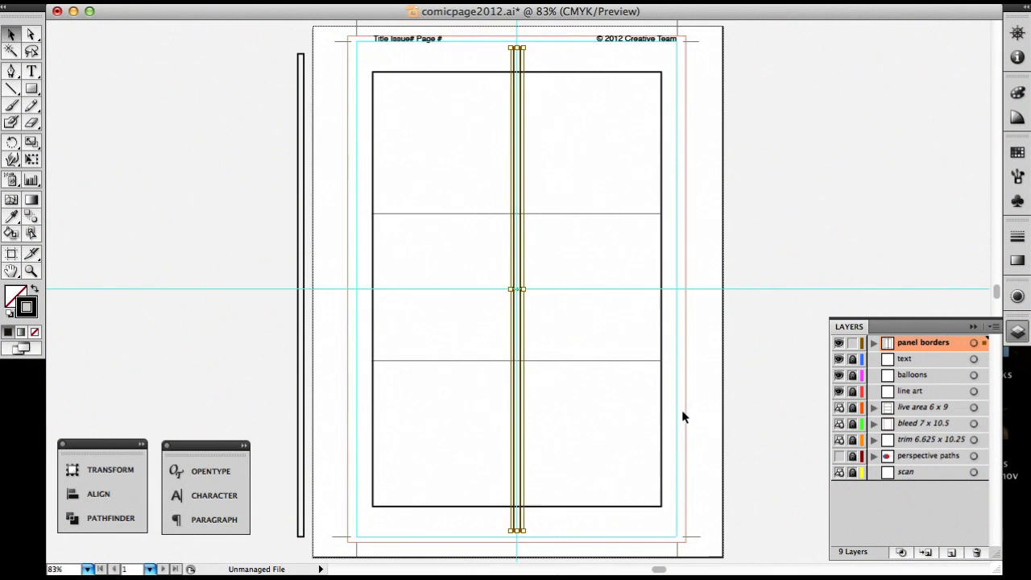
pyautogui.keyDown('shift'); pyautogui.click(447, 73); pyautogui.keyUp('shift')
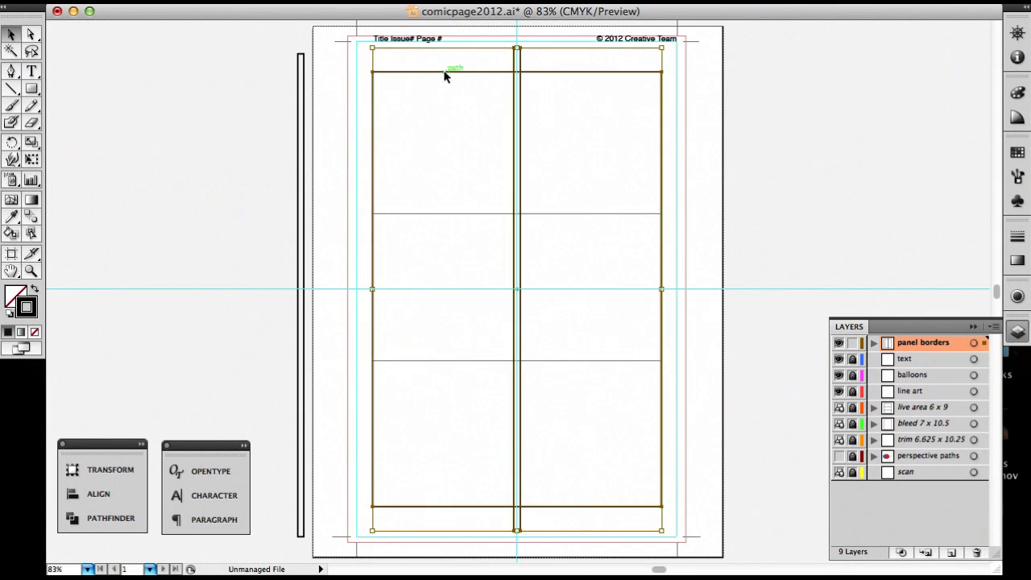
# Cut the centred gutter strip out of the panel frame with Pathfinder Minus Front
pyautogui.click(118, 476)
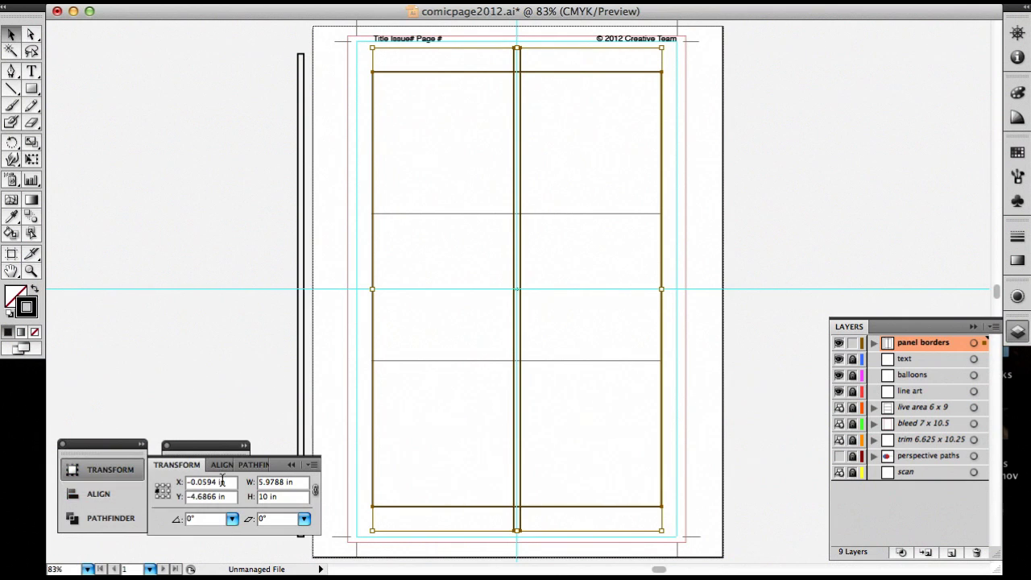
pyautogui.click(254, 465)
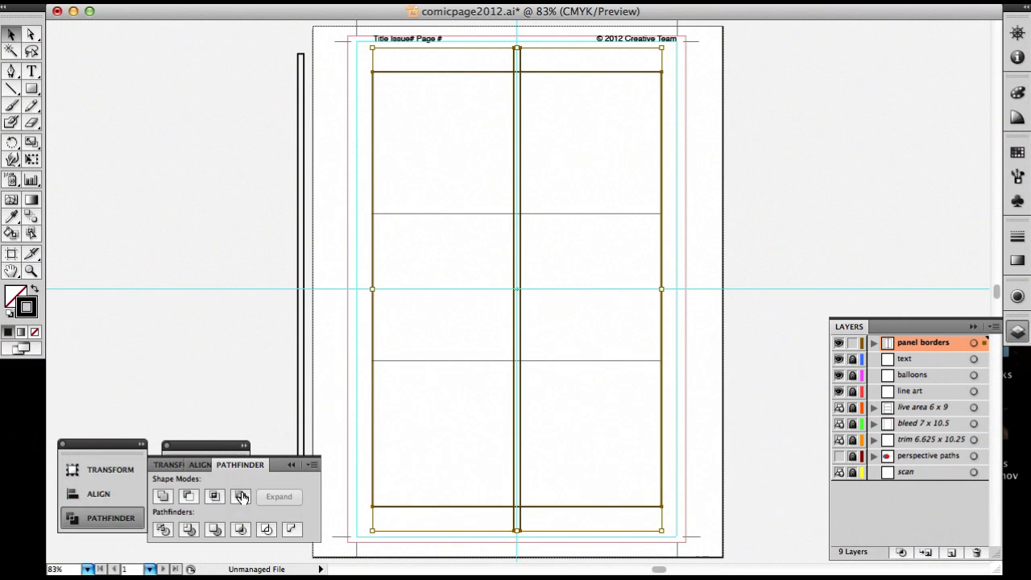
pyautogui.click(191, 499)
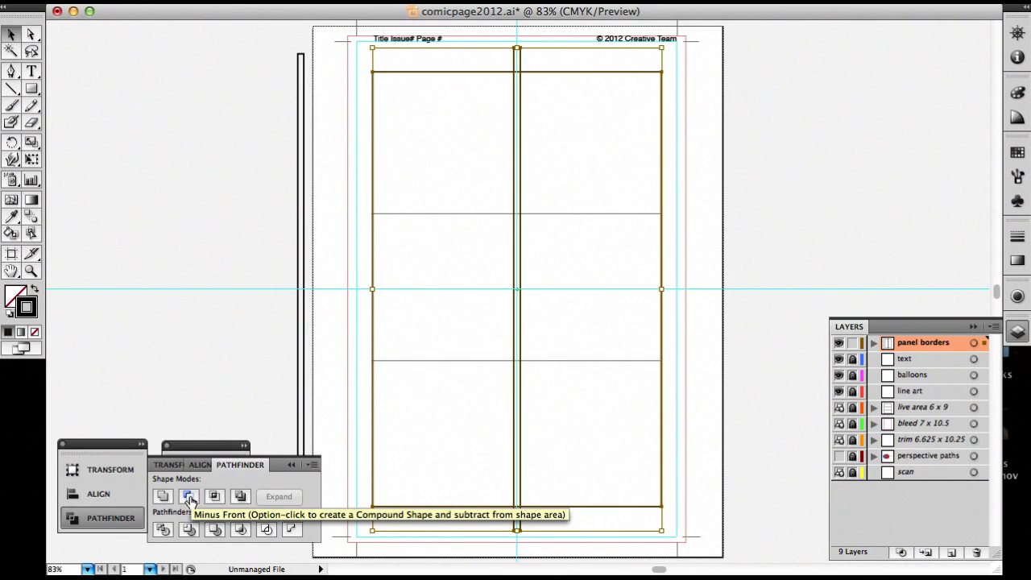
pyautogui.click(190, 499)
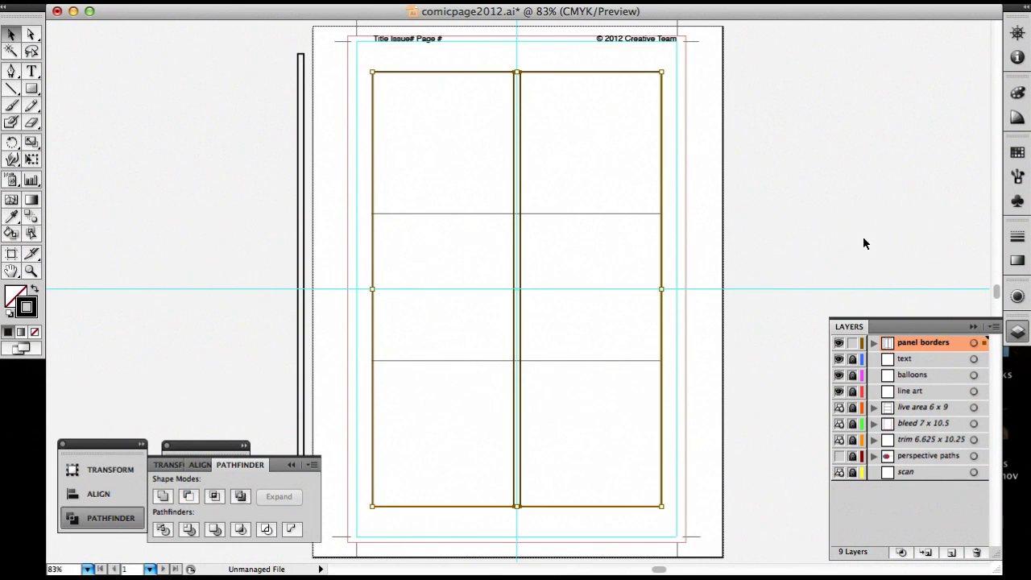
pyautogui.click(758, 253)
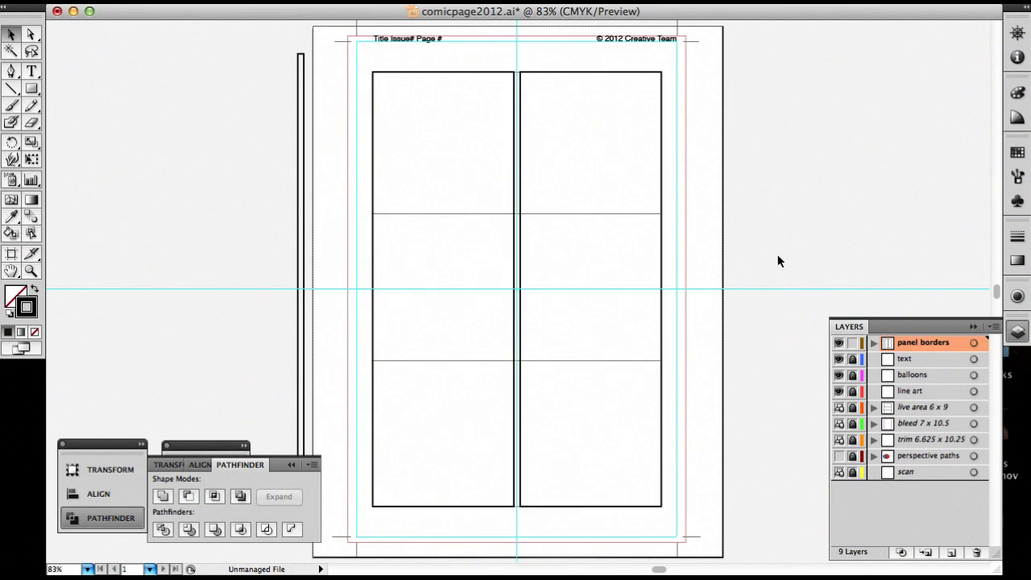
# Hide the live area 6 x 9 layer and ungroup the two tall panel rectangles
pyautogui.click(840, 407)
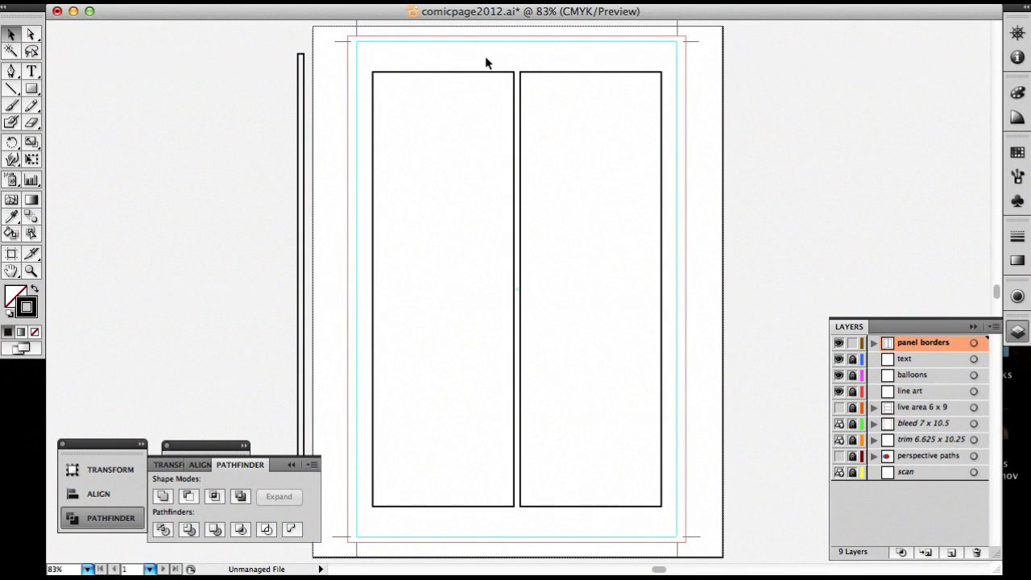
pyautogui.moveTo(485, 62); pyautogui.dragTo(562, 113)
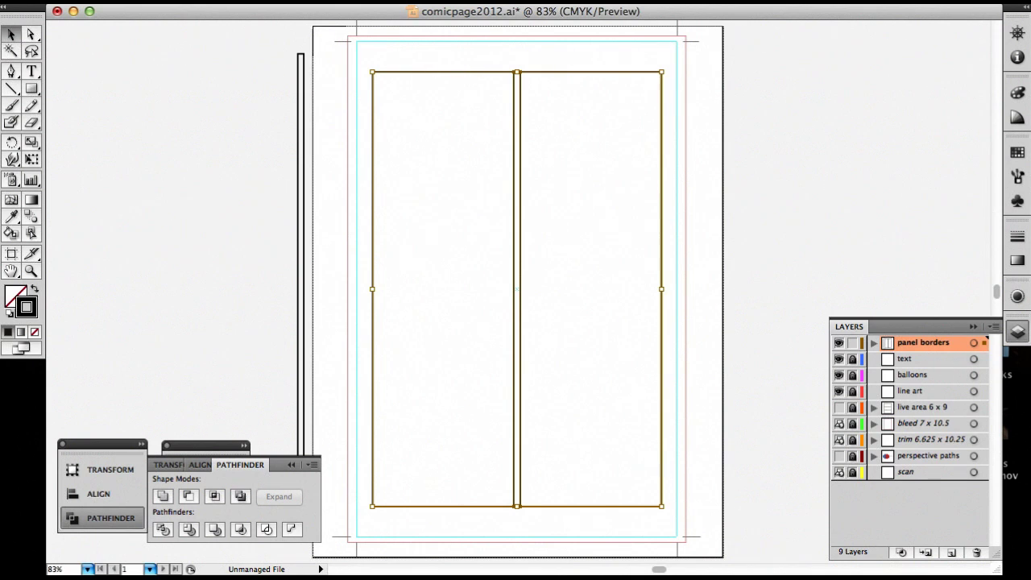
pyautogui.click(197, 0)
pyautogui.click(216, 18)
pyautogui.click(194, 151)
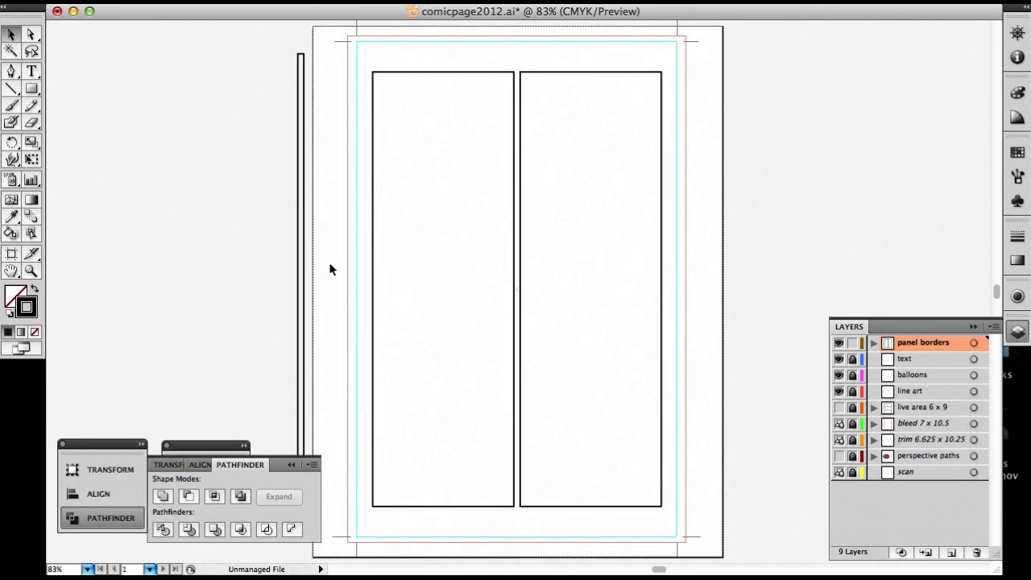
pyautogui.click(376, 283)
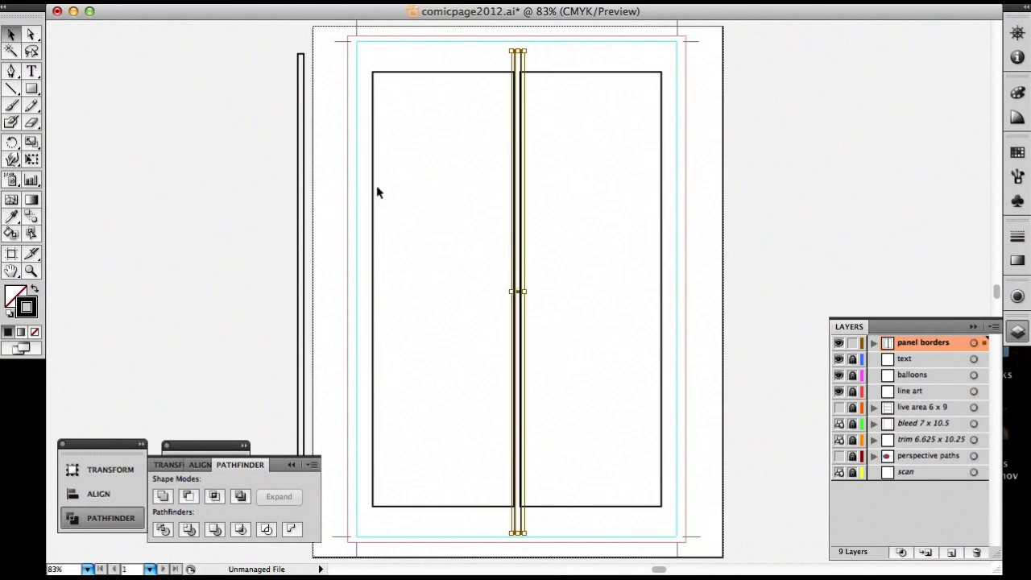
# Rotate the spare gutter strip 90° to horizontal and show the live area 6 x 9 layer again
pyautogui.click(197, 0)
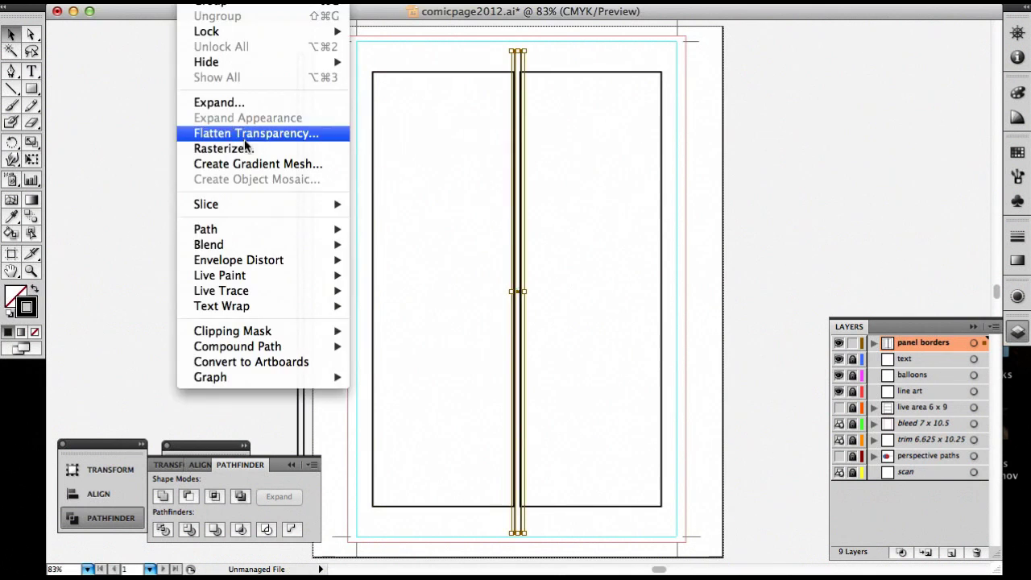
pyautogui.click(12, 142)
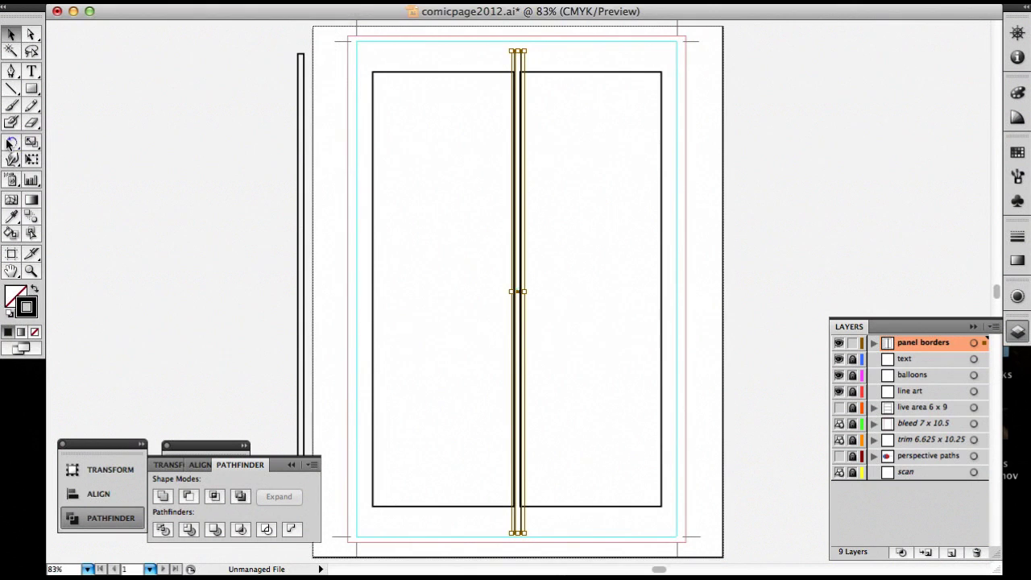
pyautogui.doubleClick(12, 142)
pyautogui.press('Left')
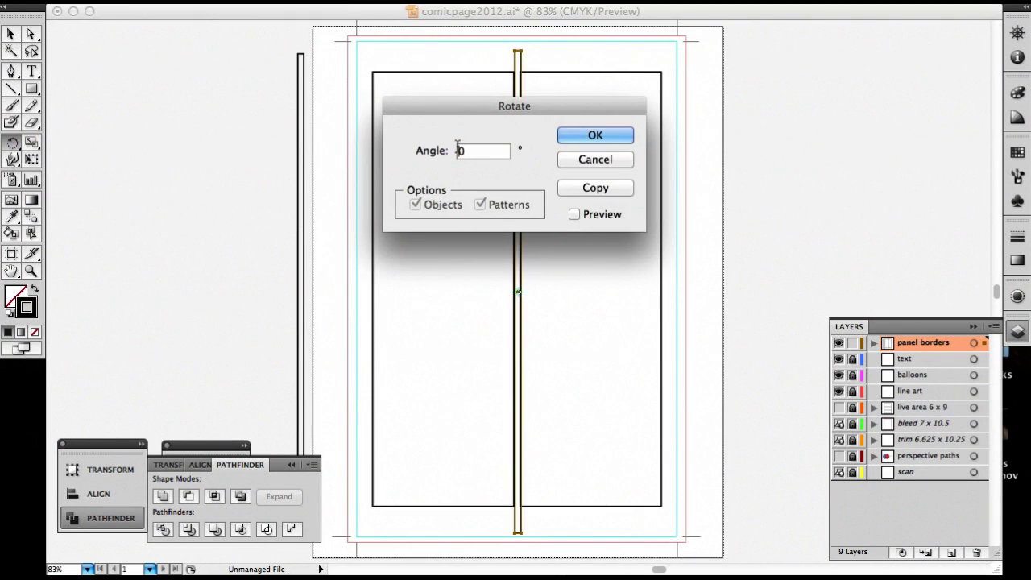
pyautogui.write('9')
pyautogui.click(603, 134)
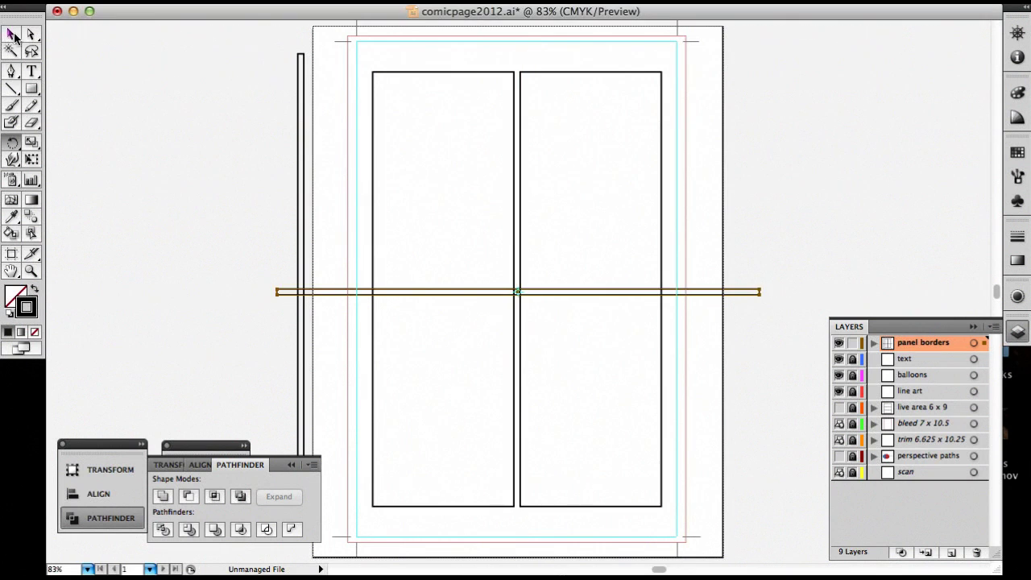
pyautogui.click(11, 35)
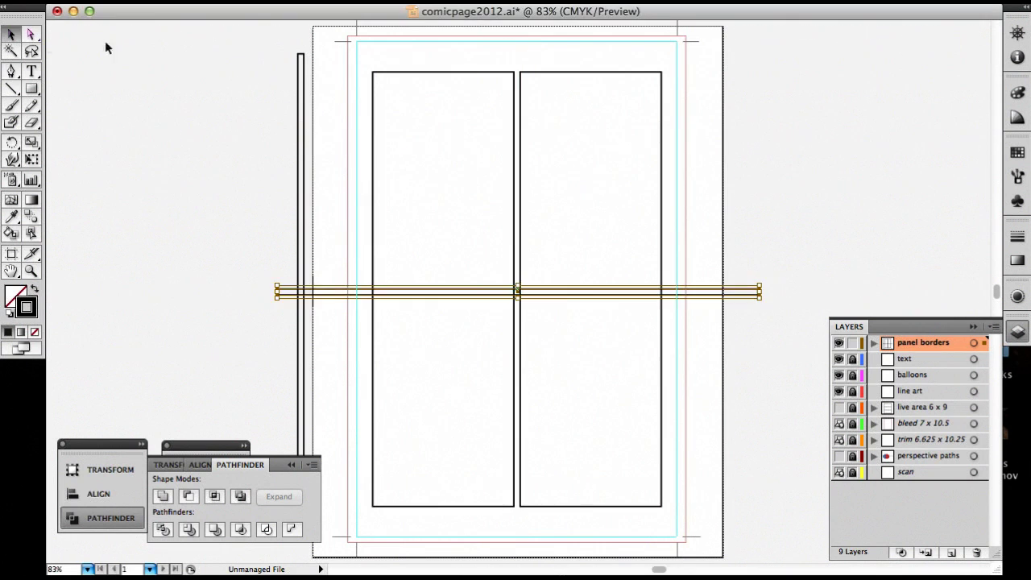
pyautogui.click(840, 407)
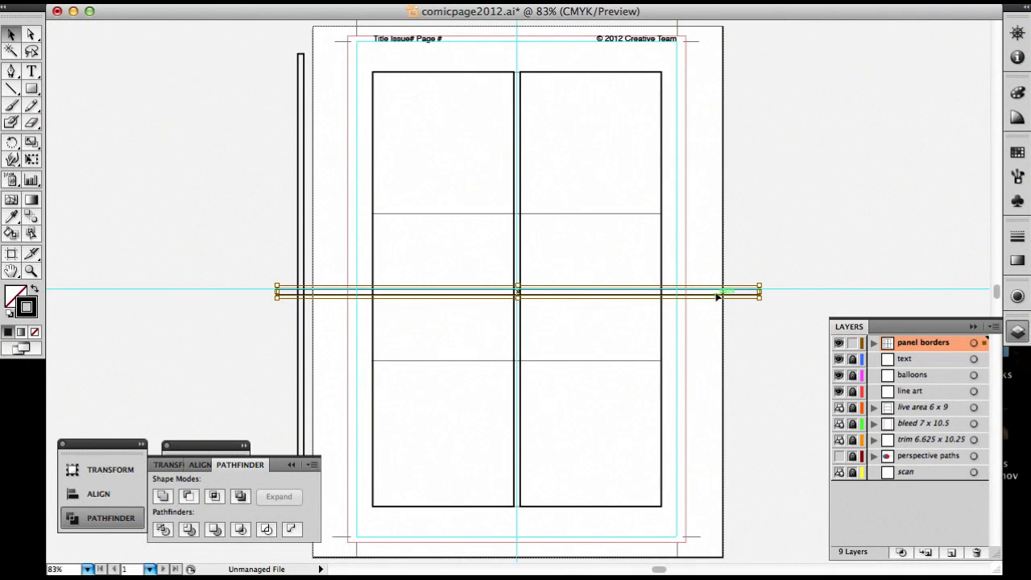
# Move the two horizontal gutter bars to the upper and lower thirds and select both
pyautogui.moveTo(717, 296); pyautogui.dragTo(717, 223)
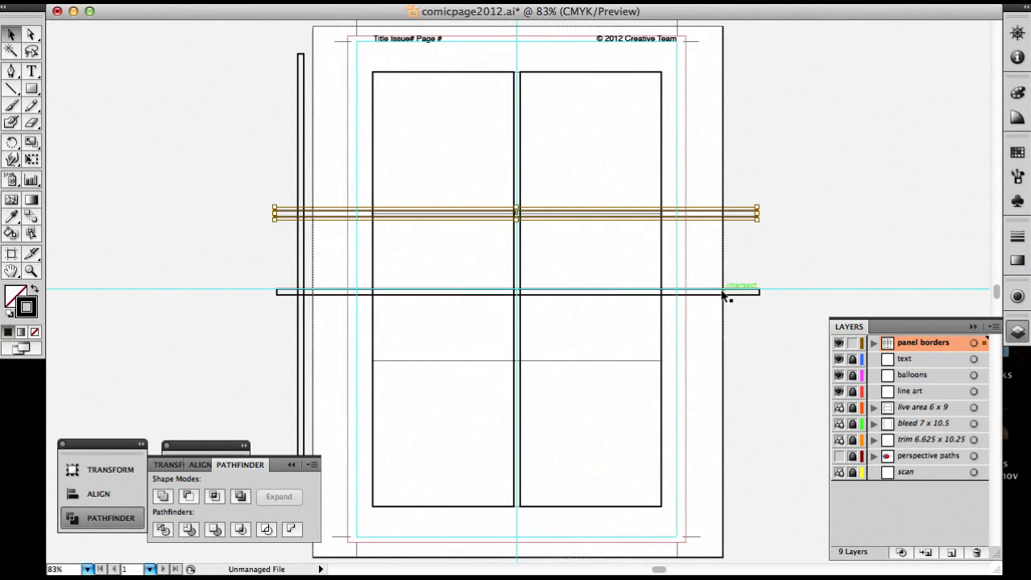
pyautogui.moveTo(722, 301); pyautogui.dragTo(735, 364)
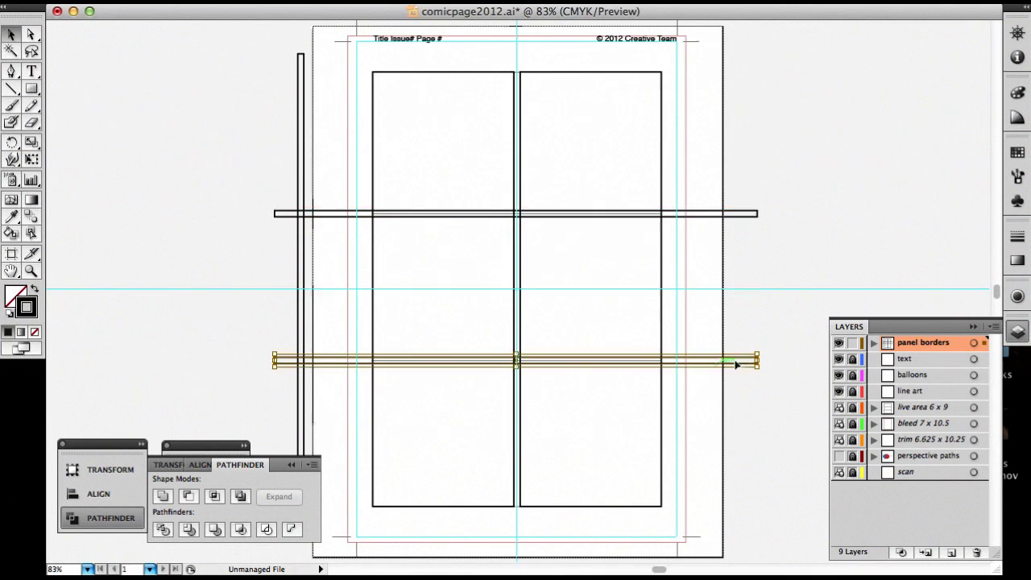
pyautogui.click(798, 193)
pyautogui.moveTo(769, 193); pyautogui.dragTo(734, 416)
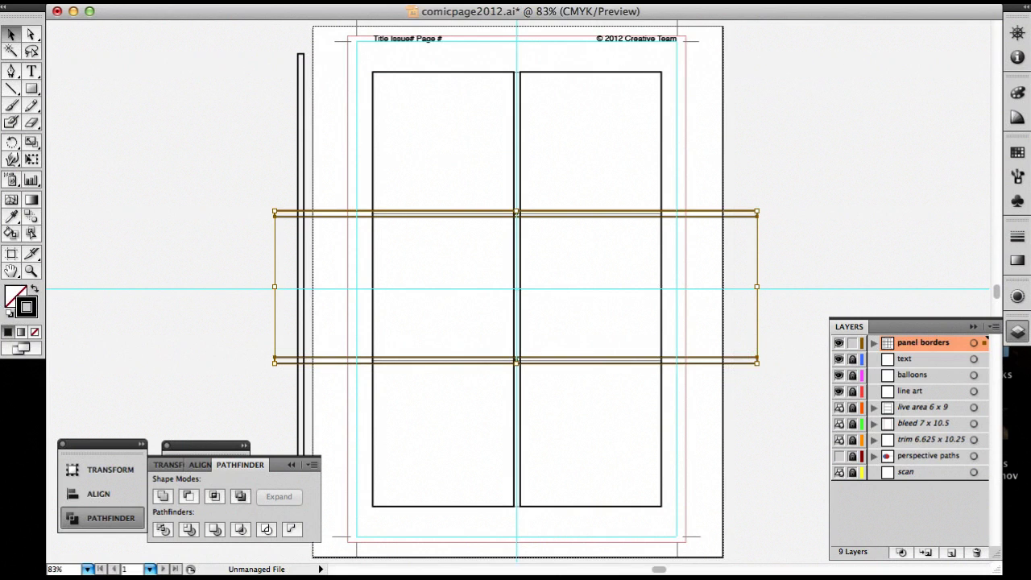
# Change the stacking order of the two horizontal gutter bars with Object > Arrange
pyautogui.click(194, 0)
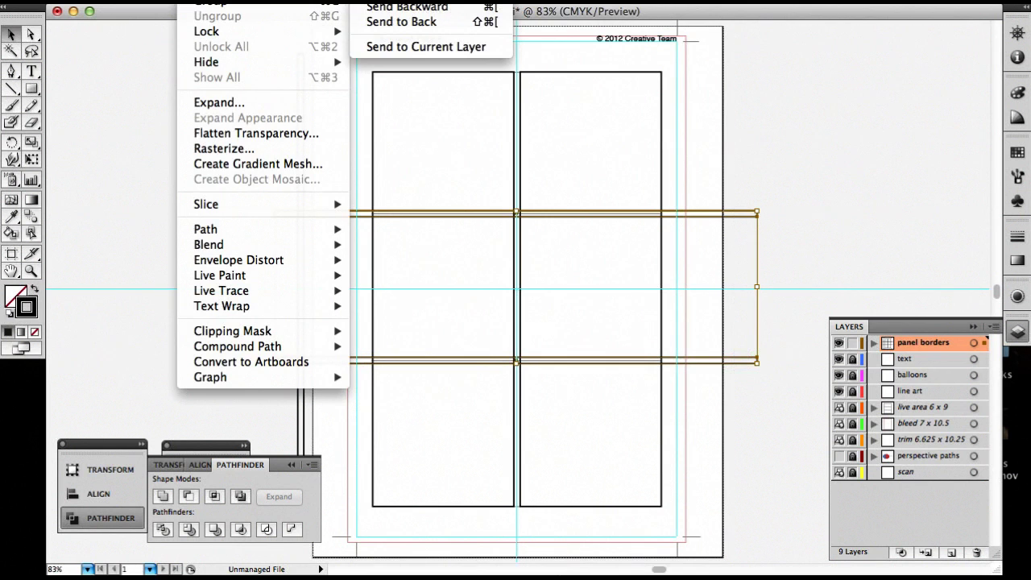
pyautogui.click(403, 0)
pyautogui.click(775, 146)
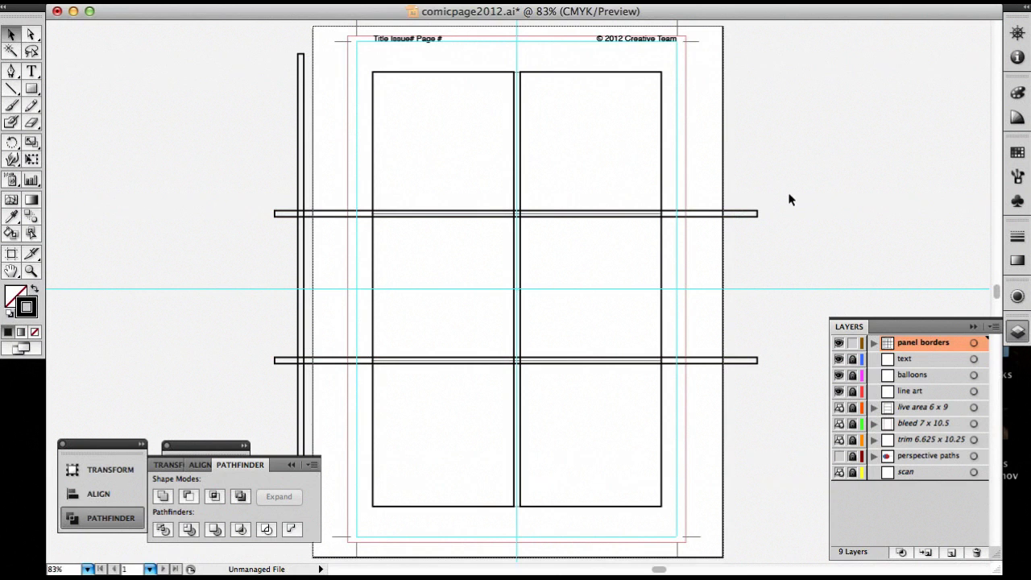
pyautogui.moveTo(787, 188); pyautogui.dragTo(703, 371)
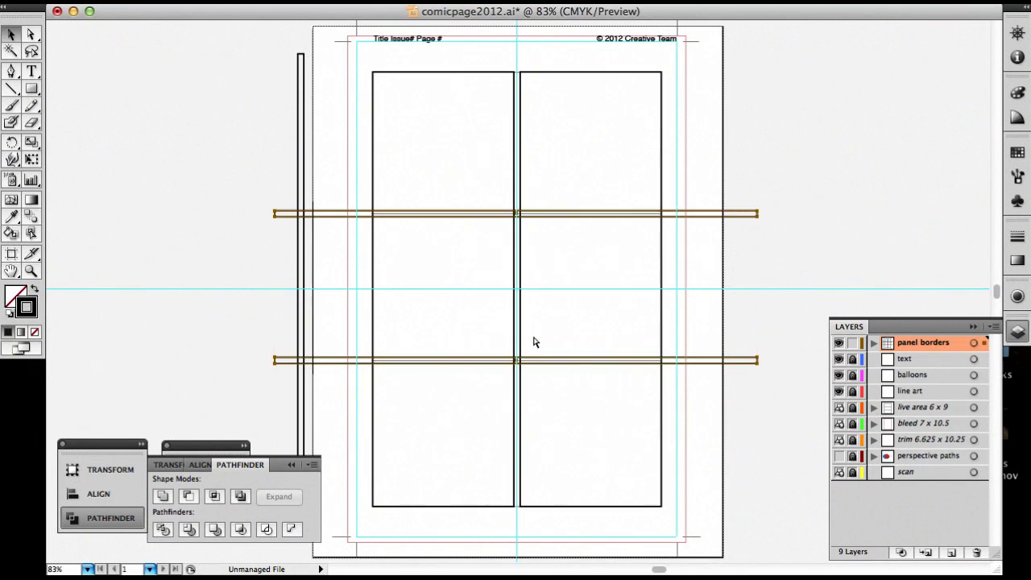
# Cut the horizontal bars out of the left panel with Pathfinder Minus Front
pyautogui.keyDown('shift'); pyautogui.click(373, 162); pyautogui.keyUp('shift')
pyautogui.click(188, 496)
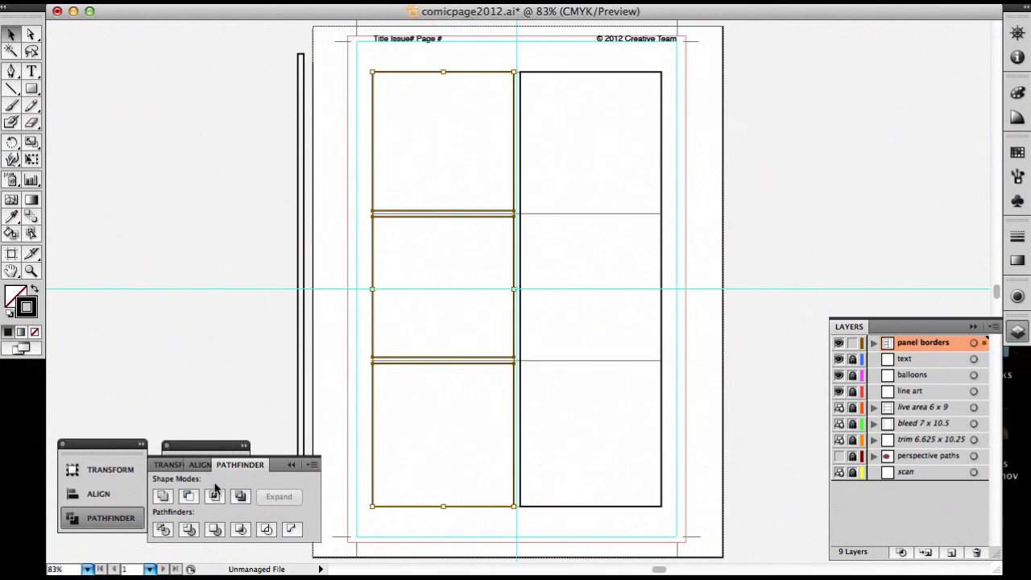
pyautogui.click(559, 56)
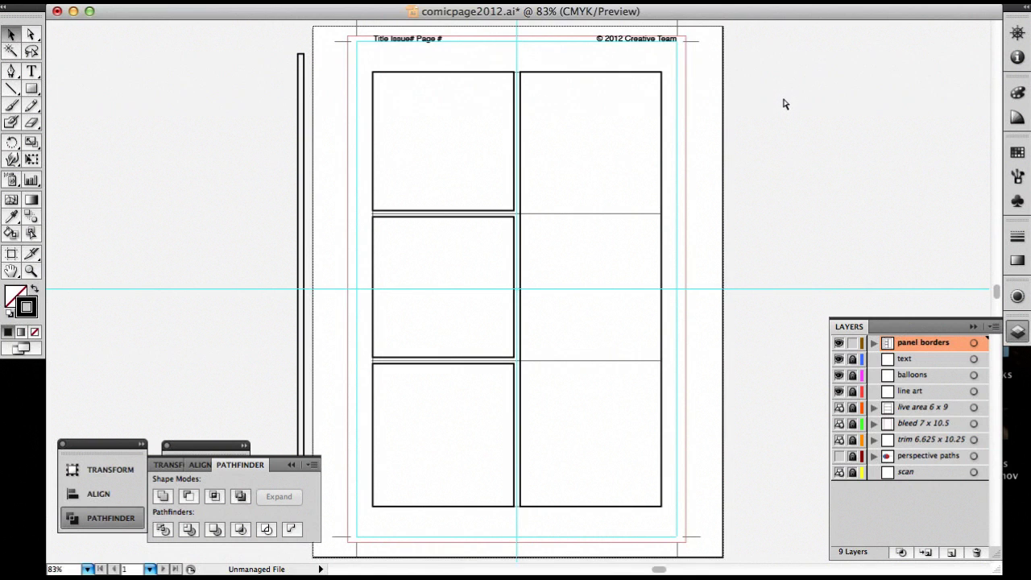
# Restore the full-length bars, cut them out of the right panel, and hide the live area 6 x 9 layer
pyautogui.press('super+v')
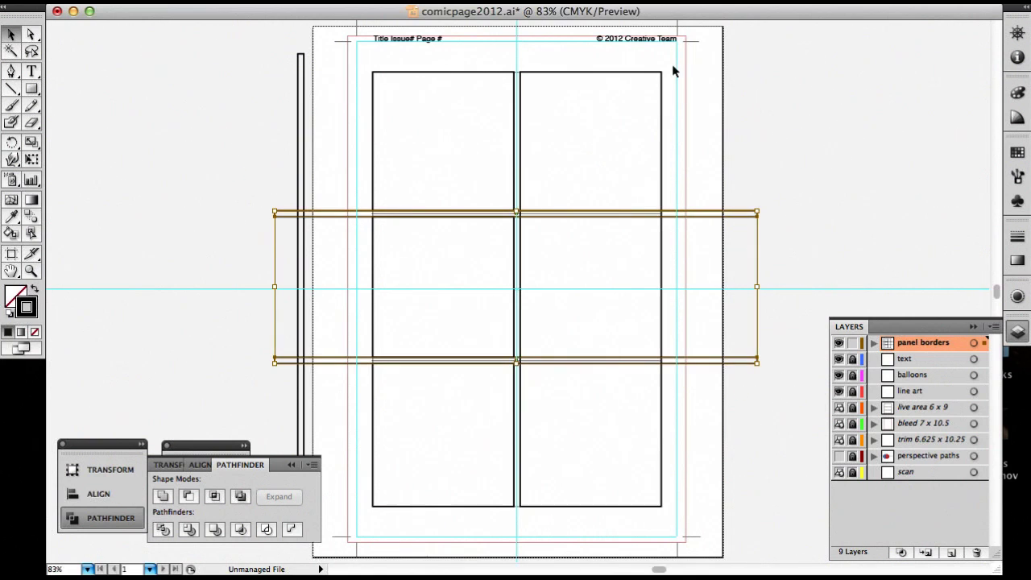
pyautogui.keyDown('shift'); pyautogui.click(654, 101); pyautogui.keyUp('shift')
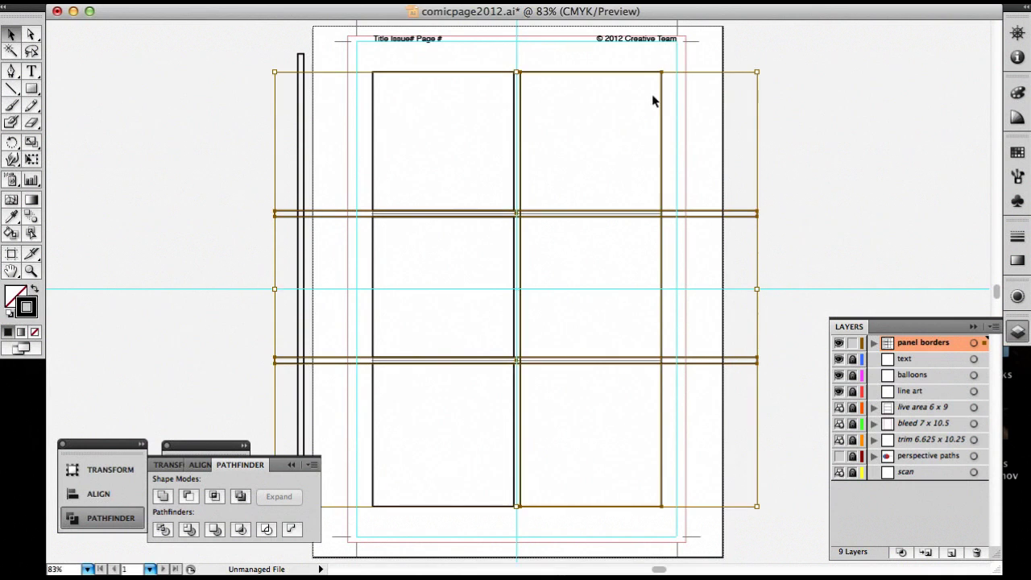
pyautogui.click(191, 500)
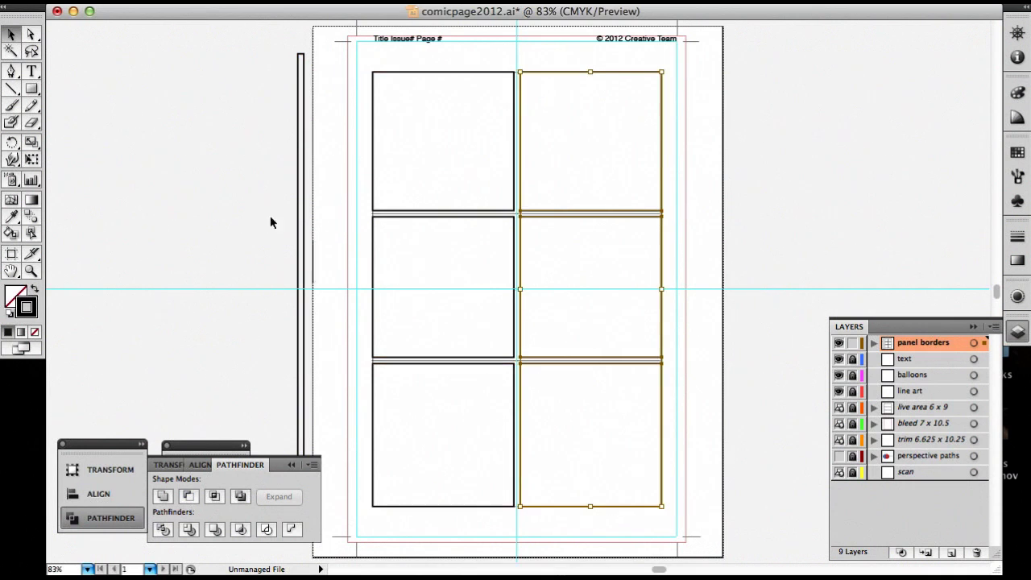
pyautogui.click(707, 185)
pyautogui.click(839, 407)
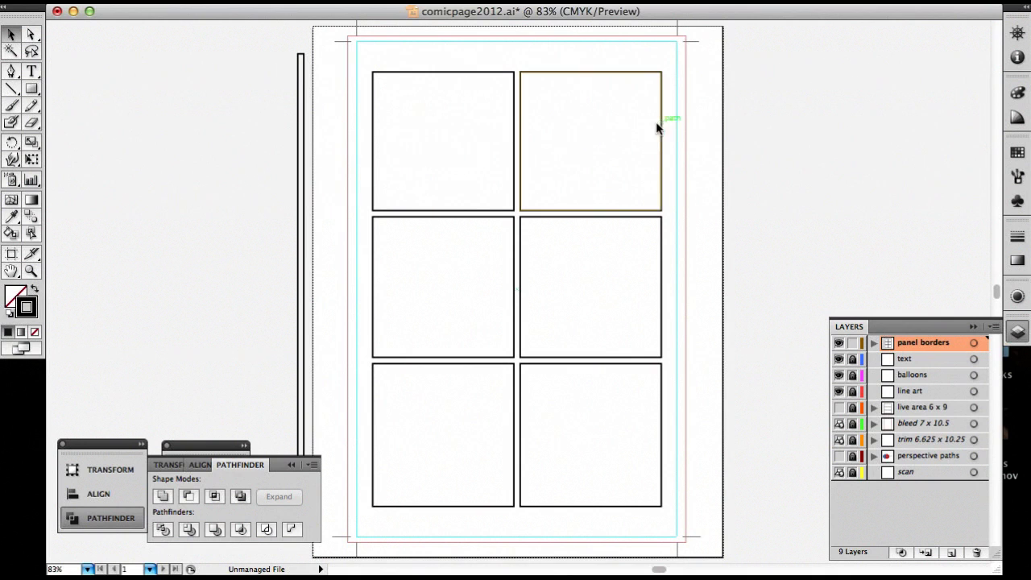
# Delete the six-panel grid and show the live area 6 x 9 layer
pyautogui.moveTo(488, 52); pyautogui.dragTo(641, 432)
pyautogui.press('Delete')
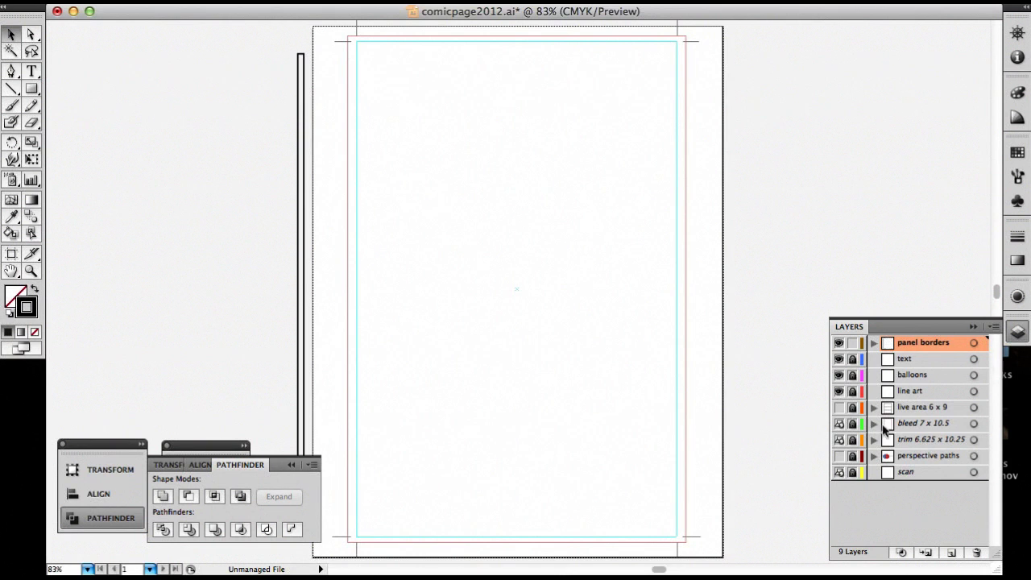
pyautogui.click(839, 407)
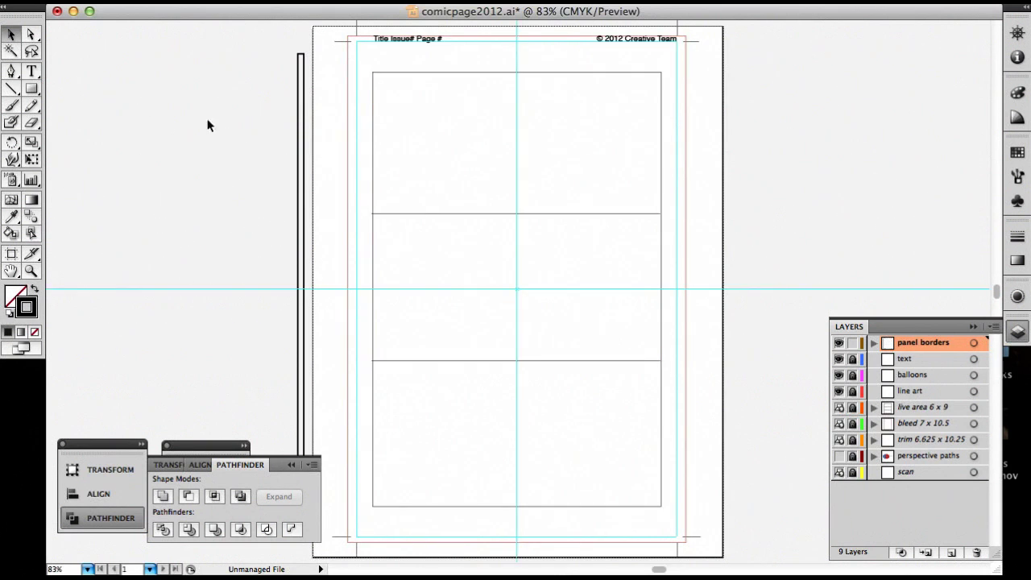
# Draw one large rectangle over the whole panel area, then hide the live area layer
pyautogui.click(31, 90)
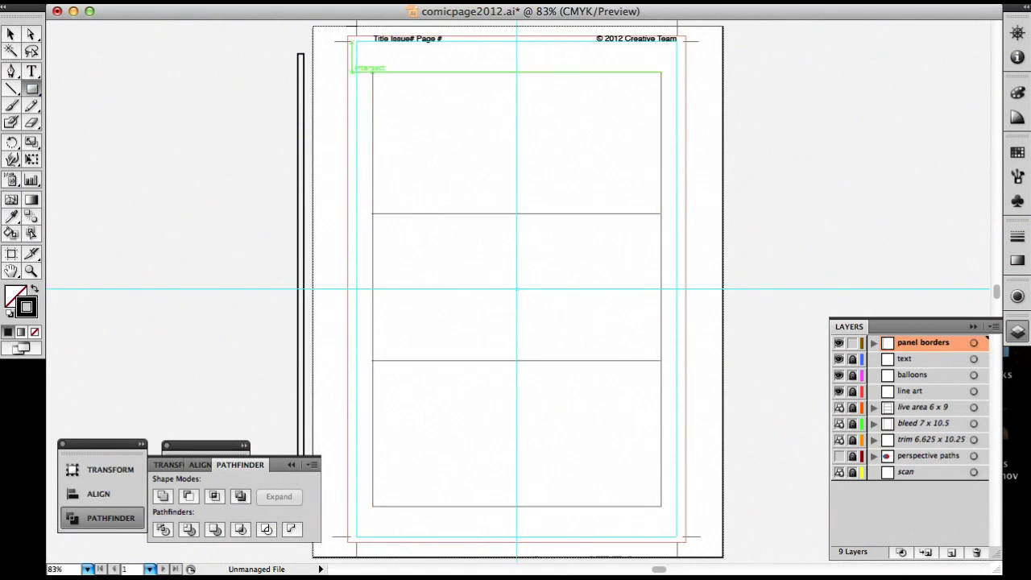
pyautogui.moveTo(373, 72); pyautogui.dragTo(663, 503)
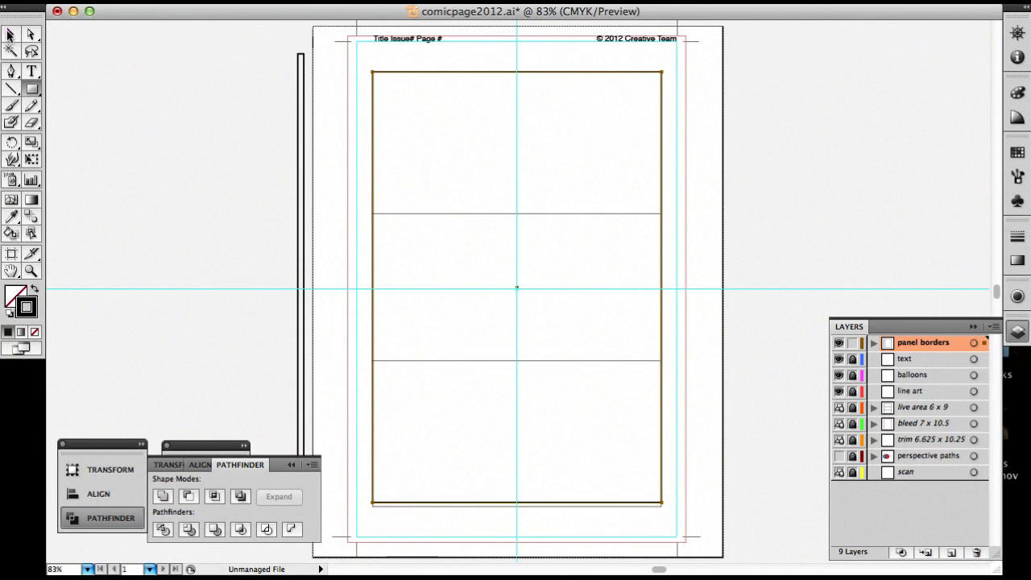
pyautogui.press('v')
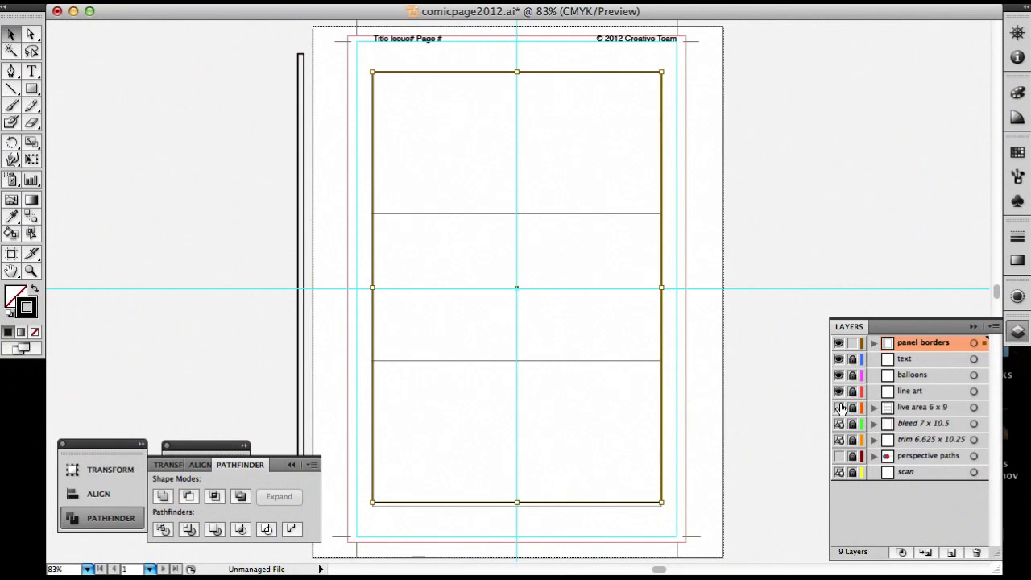
pyautogui.click(840, 407)
pyautogui.click(699, 217)
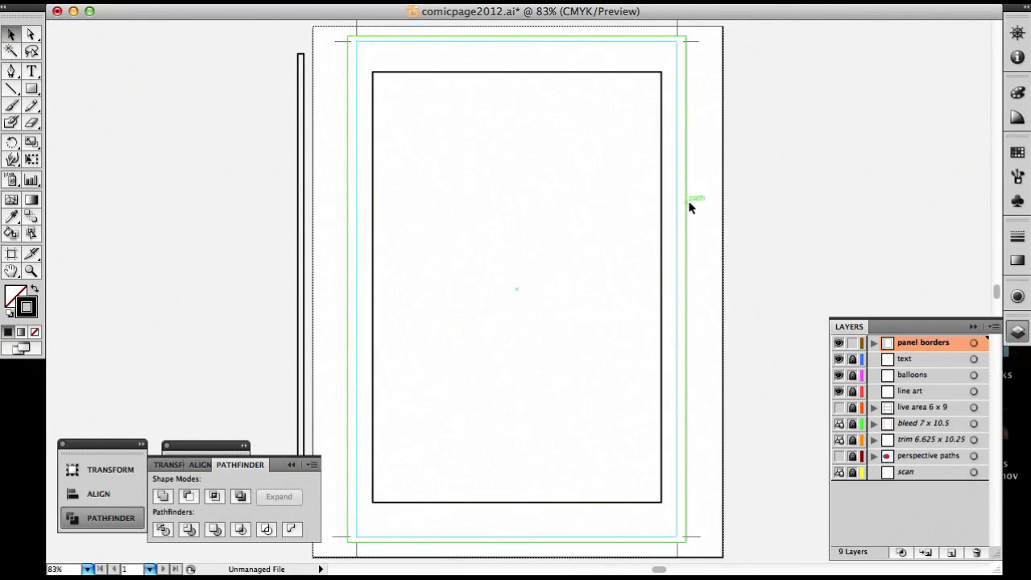
# Paste two gutter bars, rotate the upper one 90° and place it left of centre
pyautogui.hotkey('ctrl', 'v')
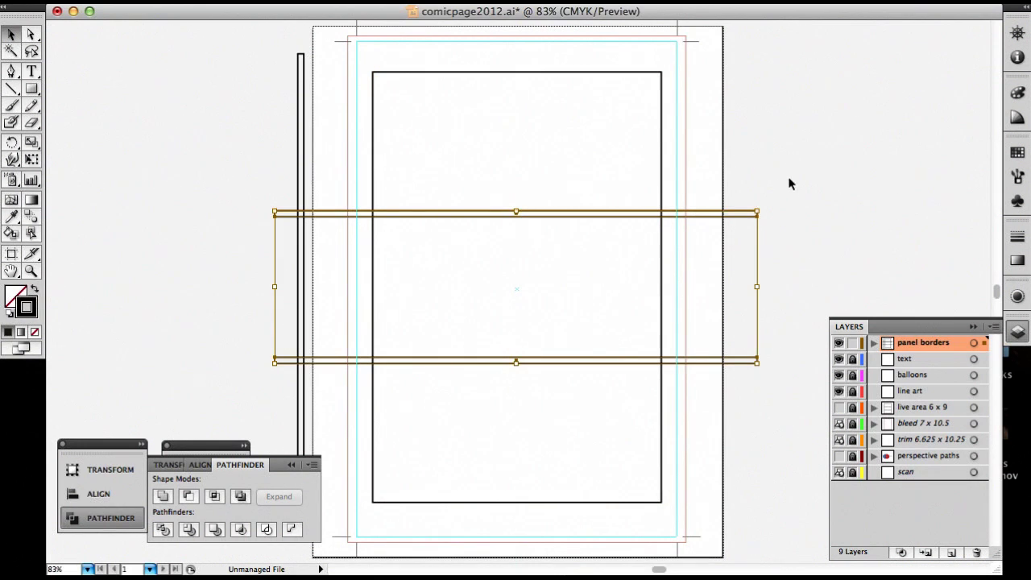
pyautogui.click(700, 300)
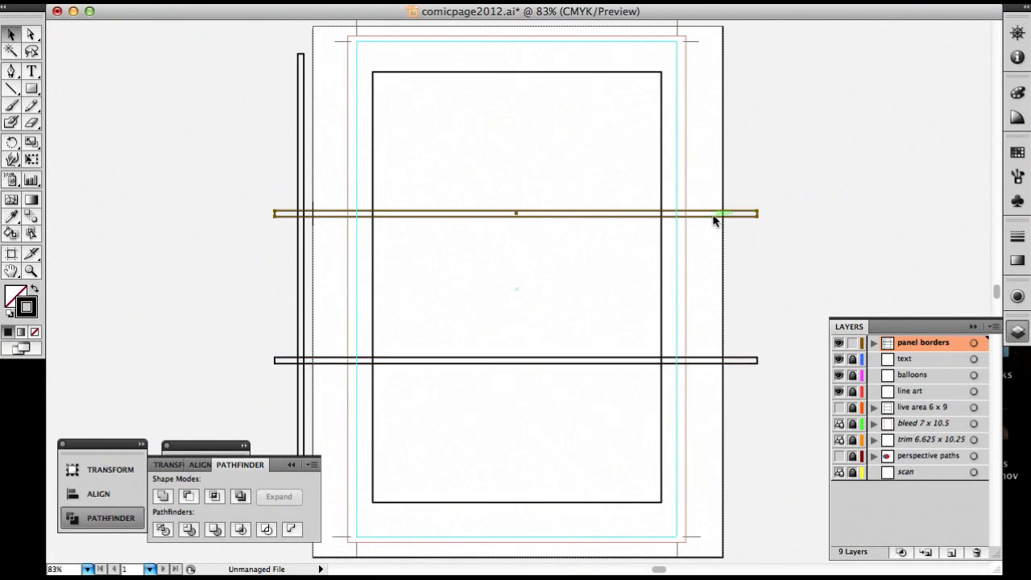
pyautogui.moveTo(714, 218); pyautogui.dragTo(748, 144)
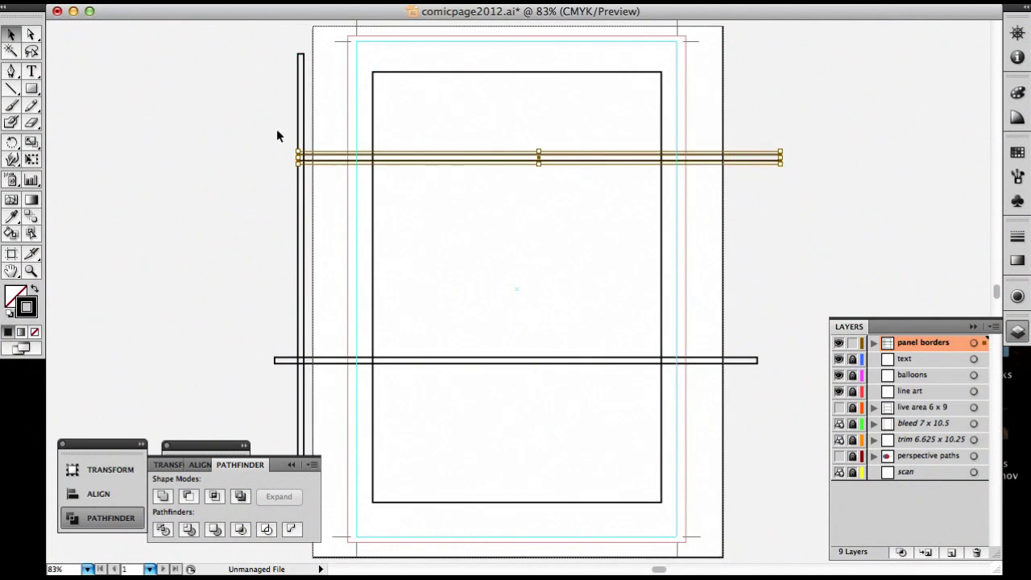
pyautogui.doubleClick(11, 142)
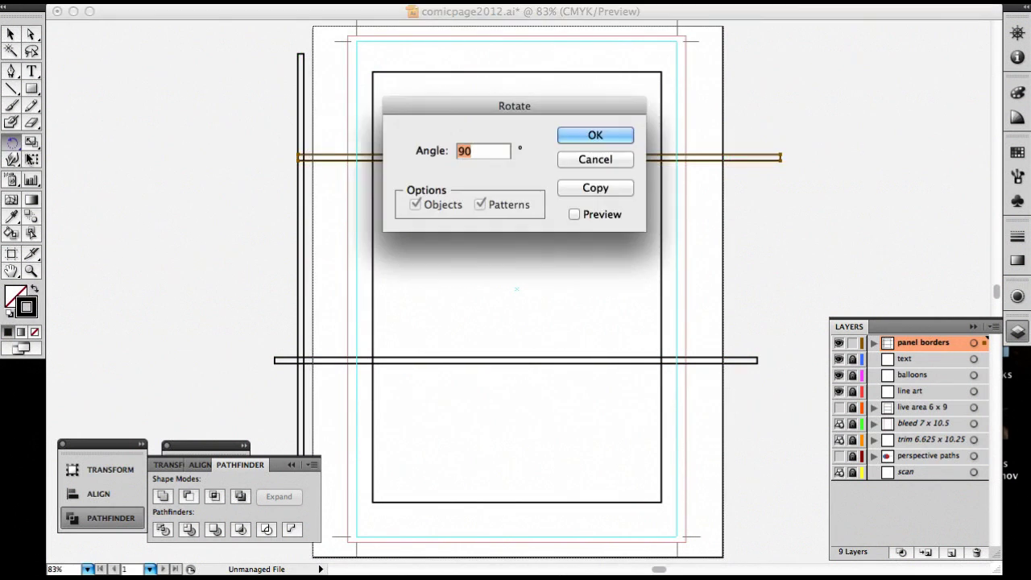
pyautogui.click(596, 130)
pyautogui.click(12, 34)
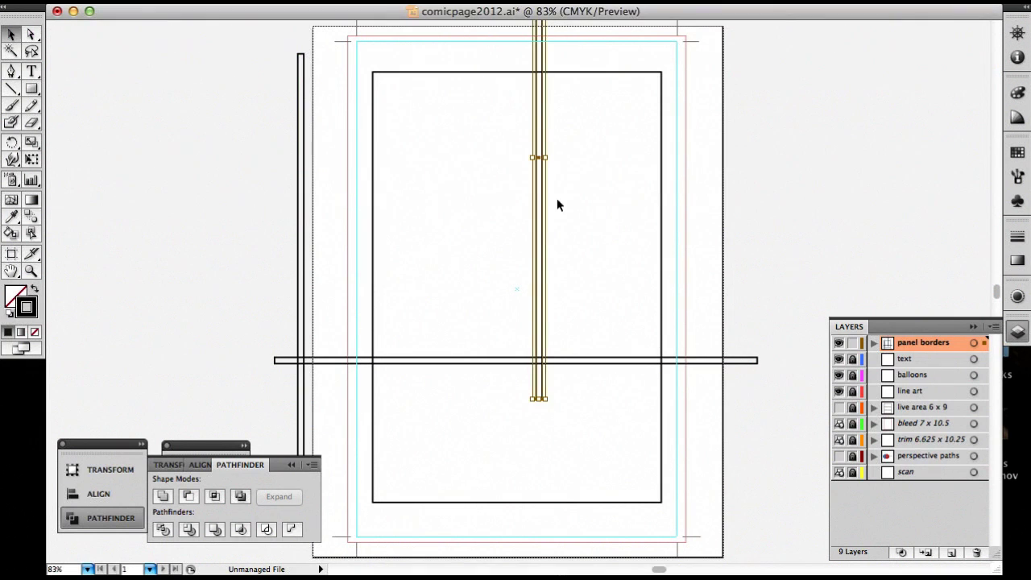
pyautogui.moveTo(544, 143); pyautogui.dragTo(489, 273)
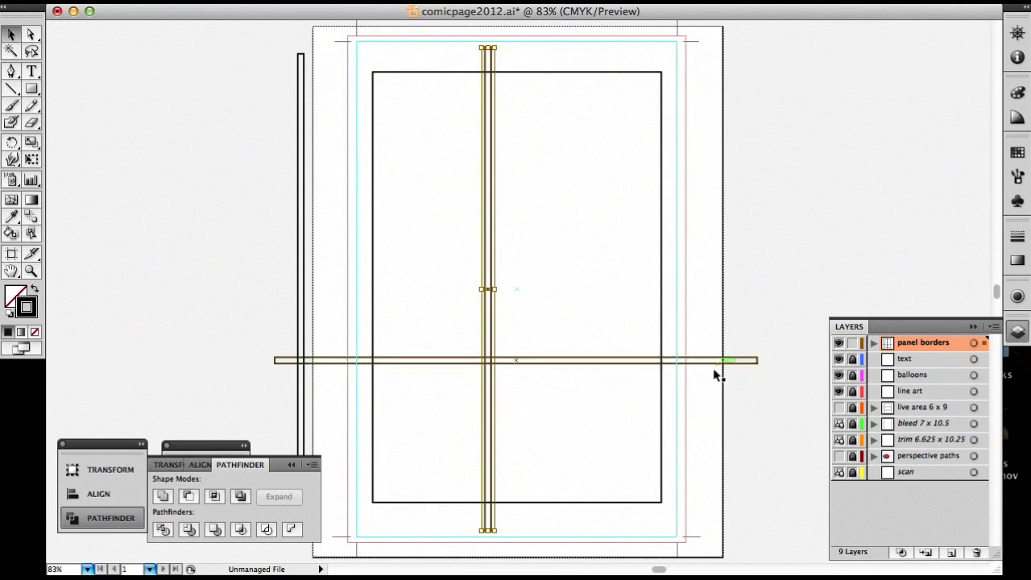
pyautogui.click(707, 348)
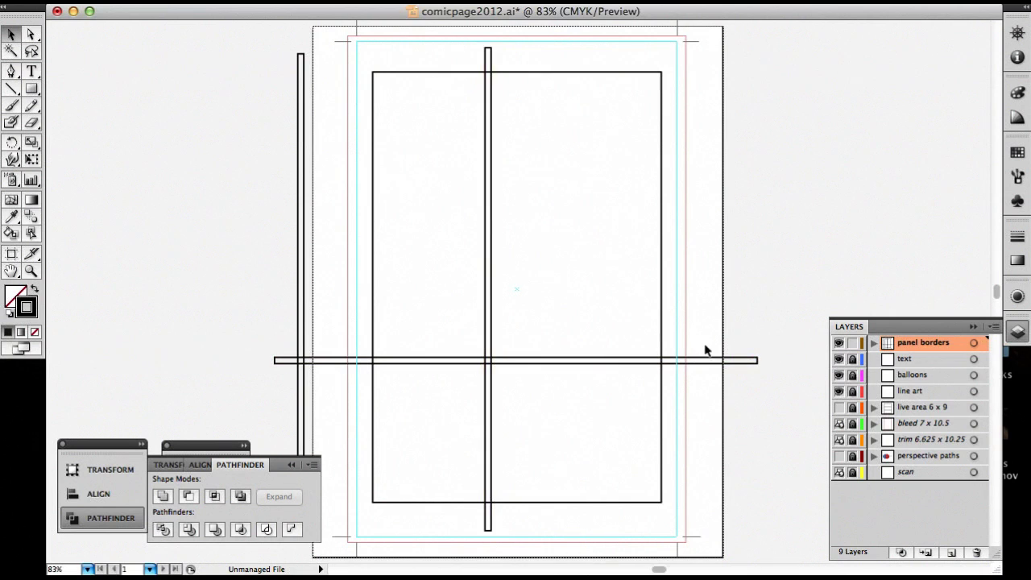
# Bring the horizontal and vertical gutter bars in front of the large panel
pyautogui.moveTo(703, 336); pyautogui.dragTo(652, 390)
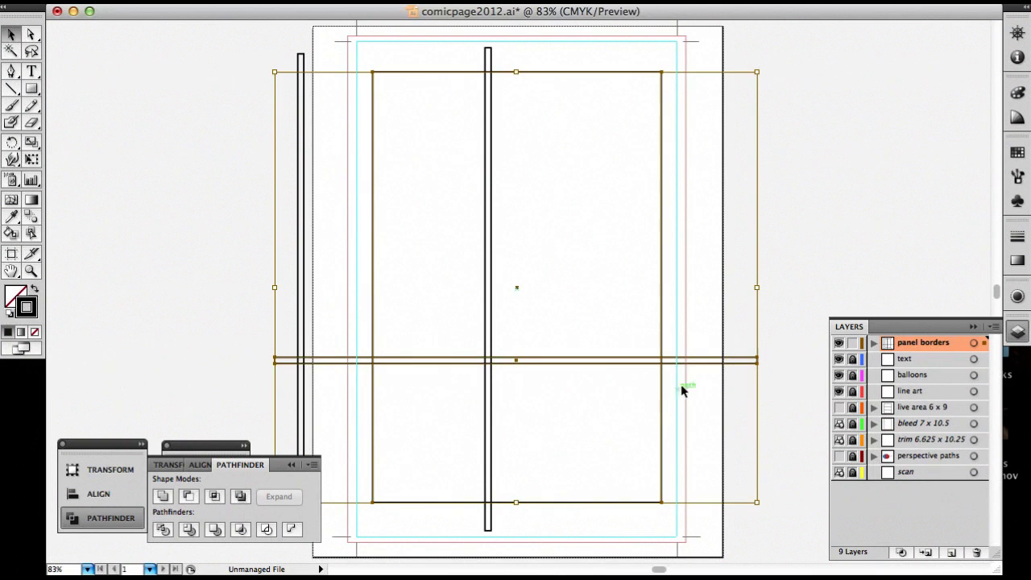
pyautogui.click(811, 156)
pyautogui.moveTo(775, 331); pyautogui.dragTo(726, 403)
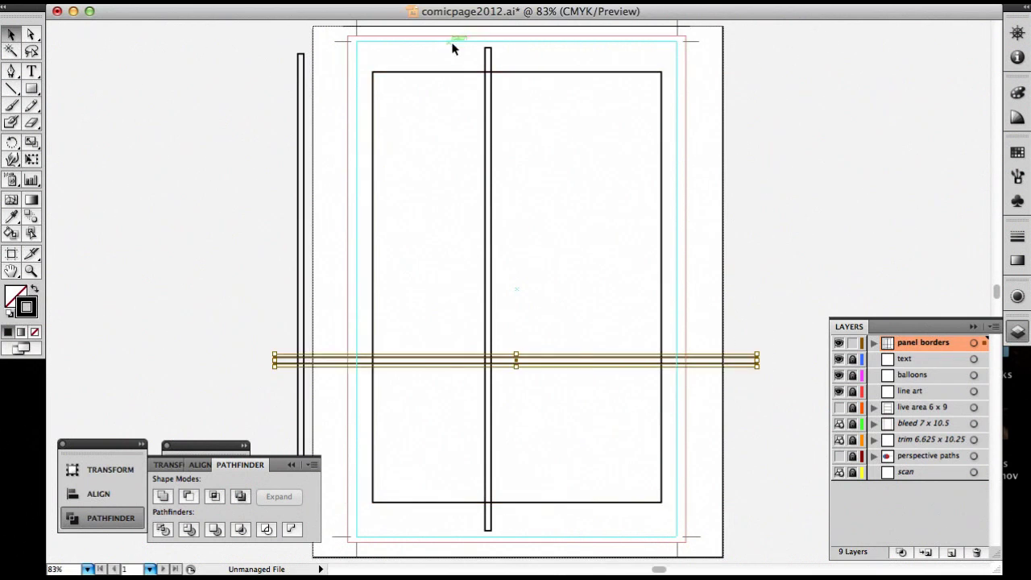
pyautogui.moveTo(452, 41); pyautogui.dragTo(520, 72)
pyautogui.click(193, 1)
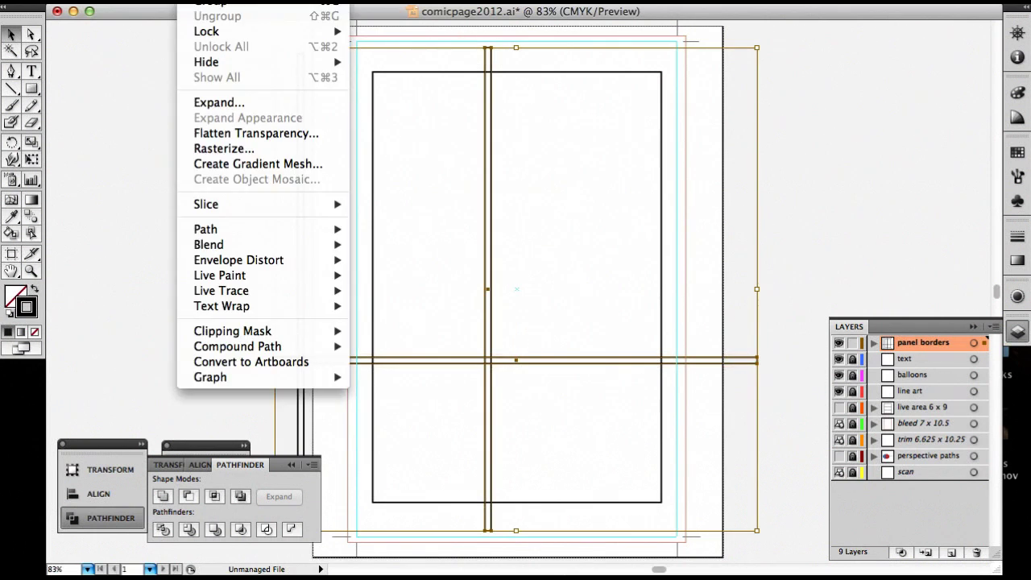
pyautogui.moveTo(242, 1)
pyautogui.click(402, 22)
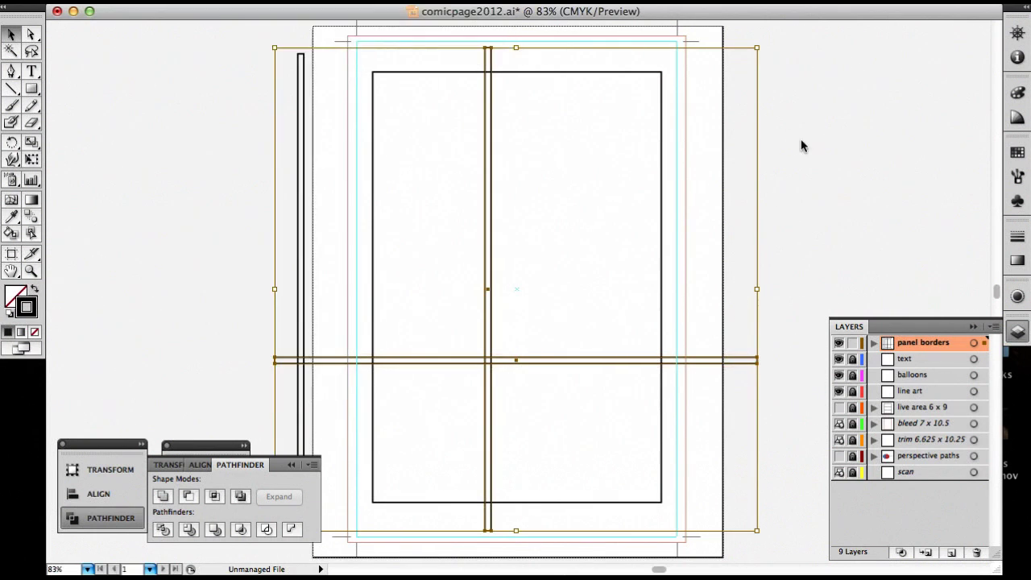
pyautogui.click(801, 143)
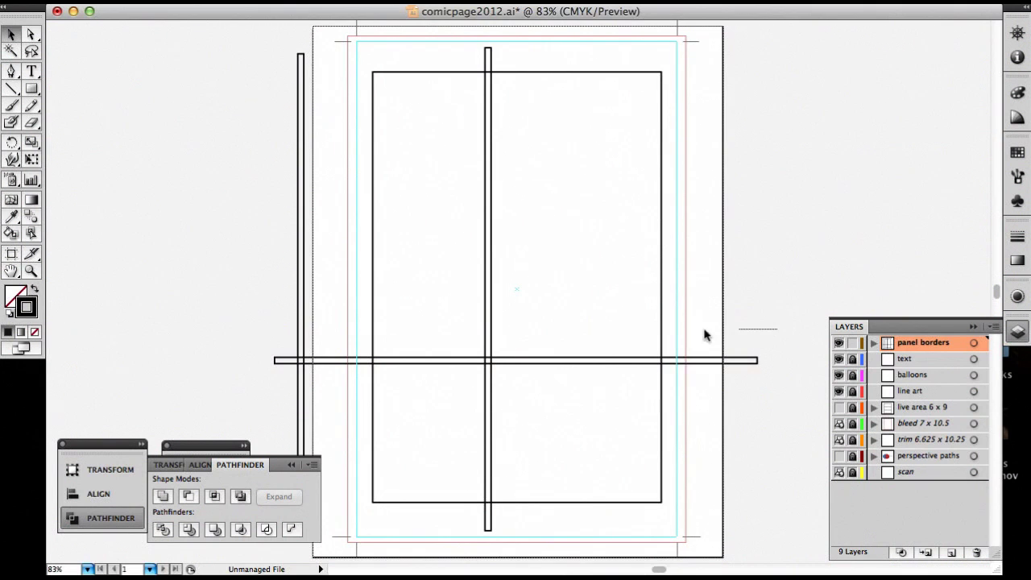
# Cut the horizontal gutter out of the large panel and ungroup the top and bottom panels
pyautogui.moveTo(704, 335); pyautogui.dragTo(631, 403)
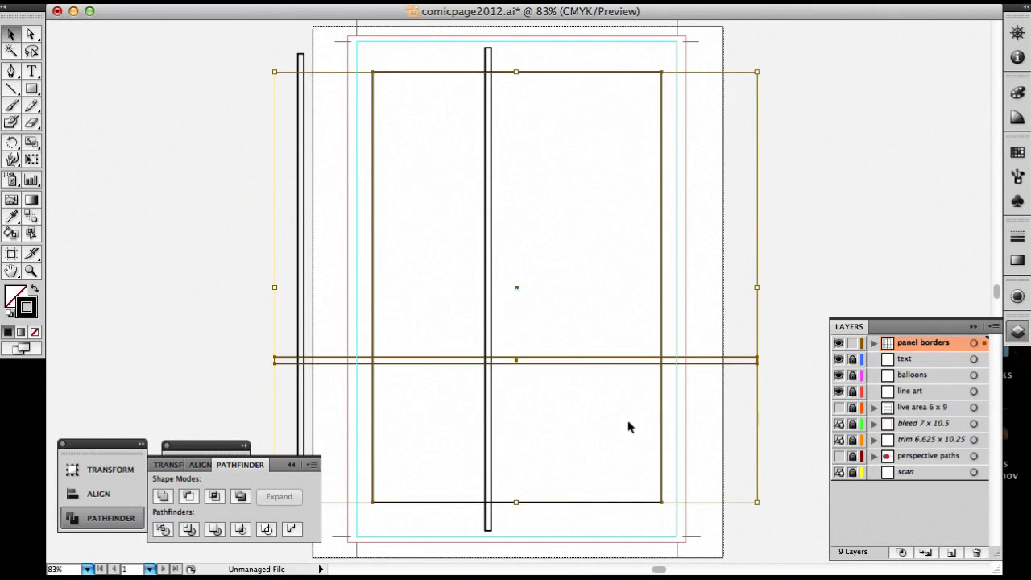
pyautogui.click(186, 496)
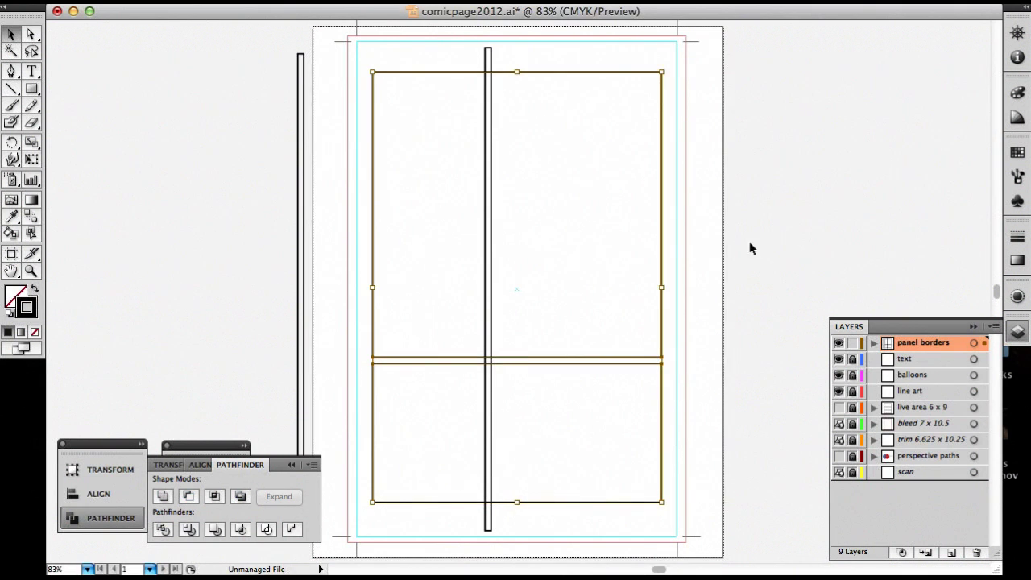
pyautogui.click(197, 1)
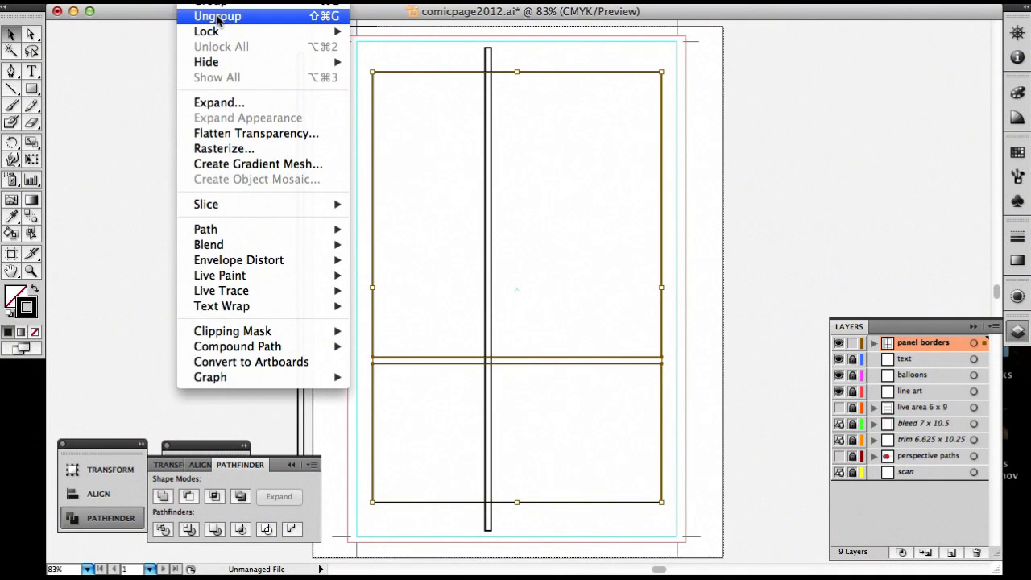
pyautogui.click(217, 16)
pyautogui.click(689, 189)
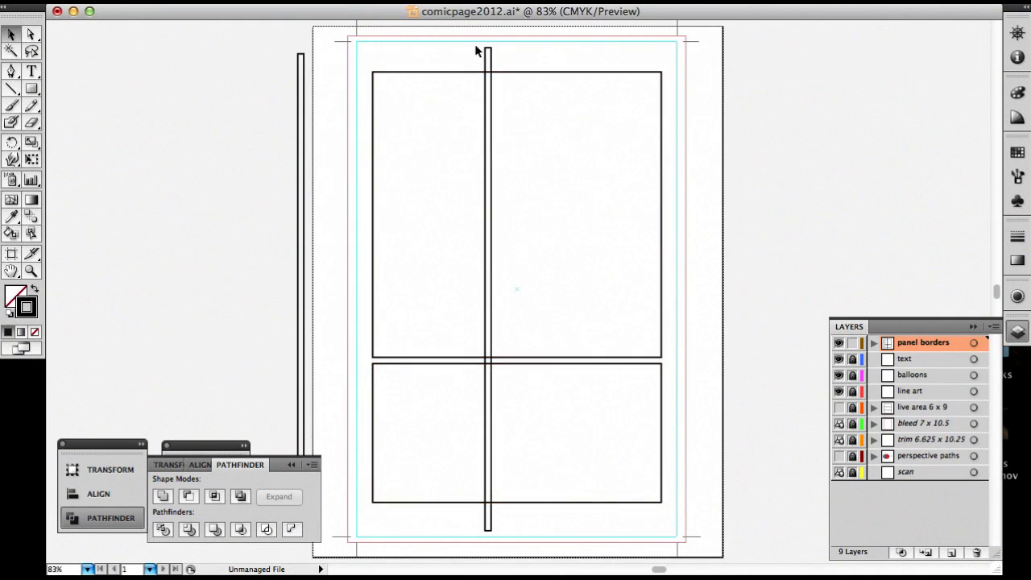
# Bring the vertical bar to front and cut it out of the top panel with Minus Front
pyautogui.moveTo(477, 47); pyautogui.dragTo(504, 61)
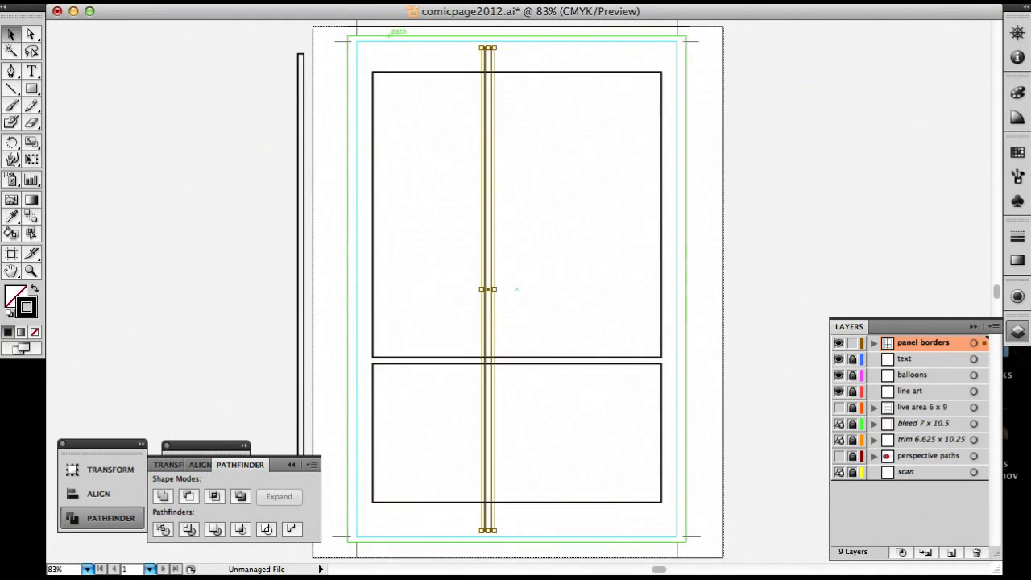
pyautogui.click(197, 1)
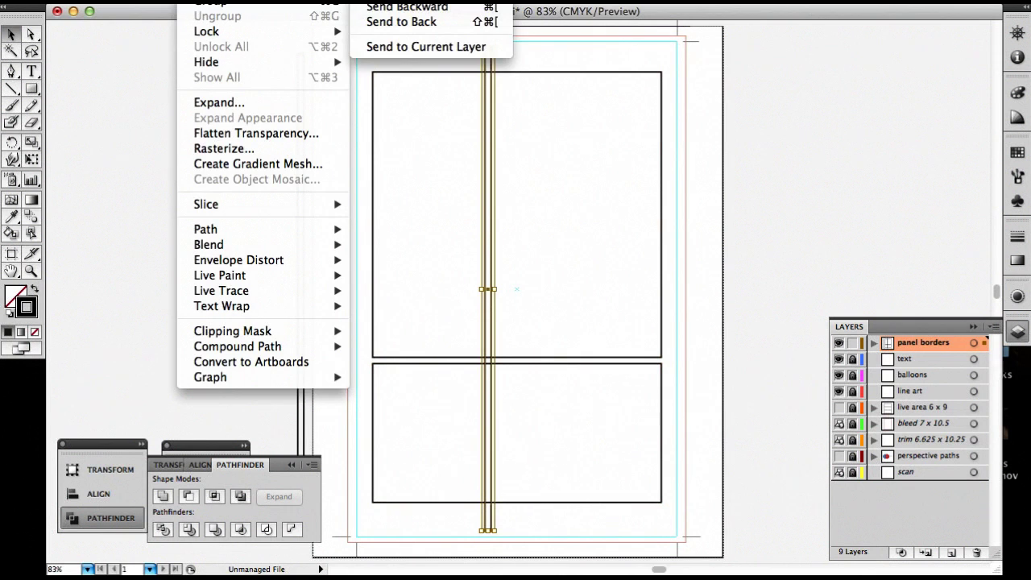
pyautogui.click(401, 21)
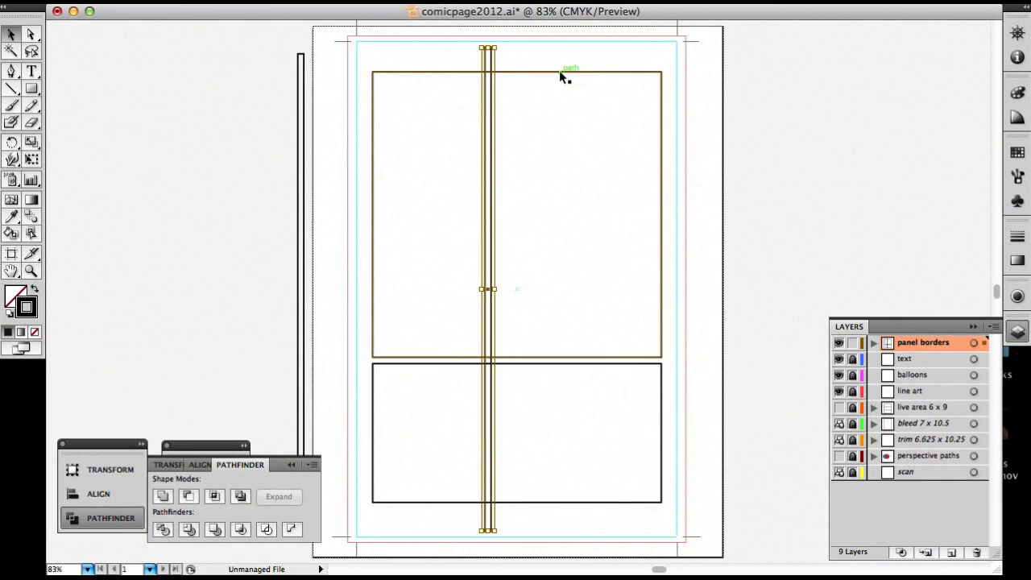
pyautogui.keyDown('shift'); pyautogui.click(559, 72); pyautogui.keyUp('shift')
pyautogui.click(198, 0)
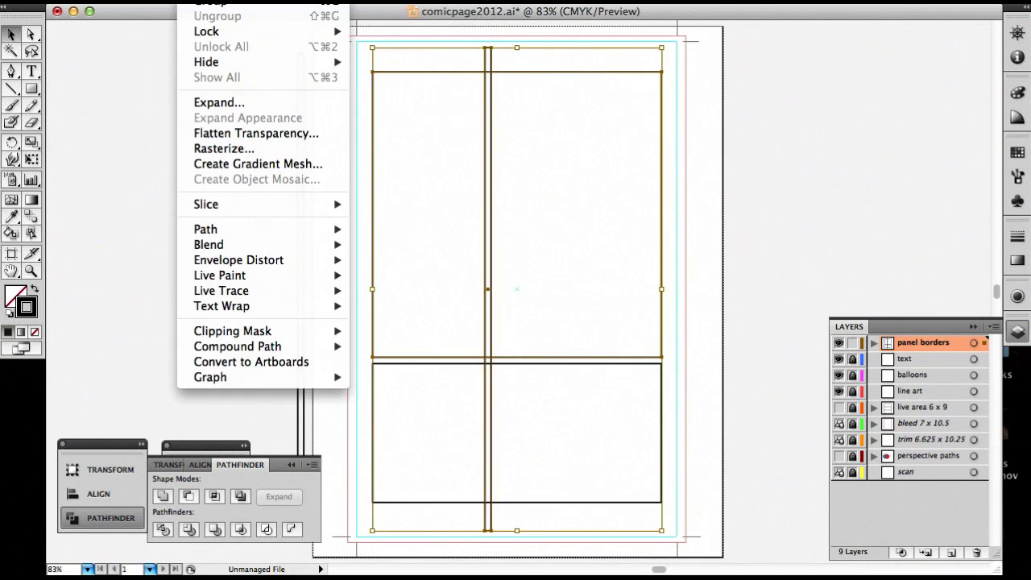
pyautogui.press('Escape')
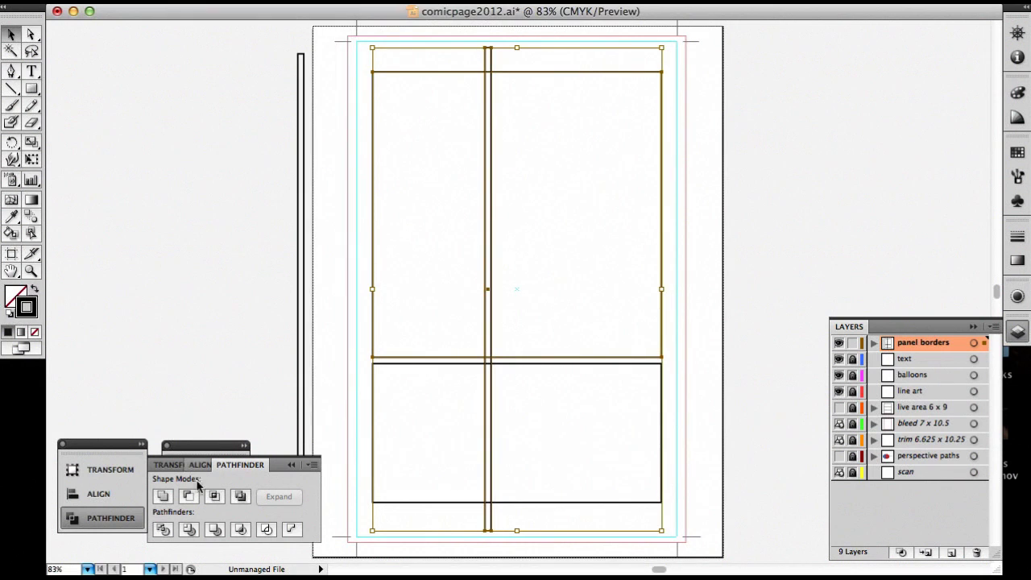
pyautogui.click(189, 497)
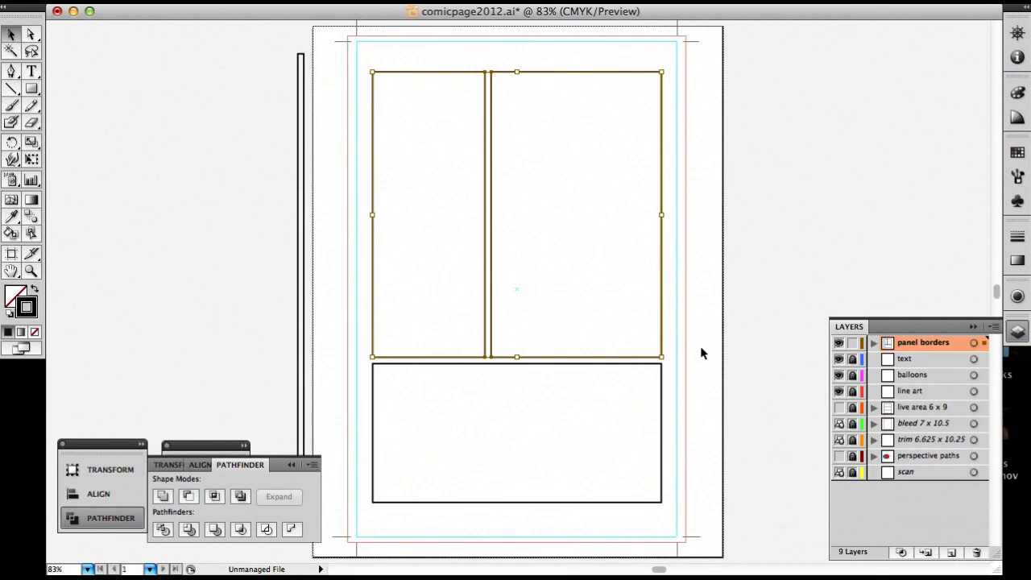
pyautogui.click(706, 357)
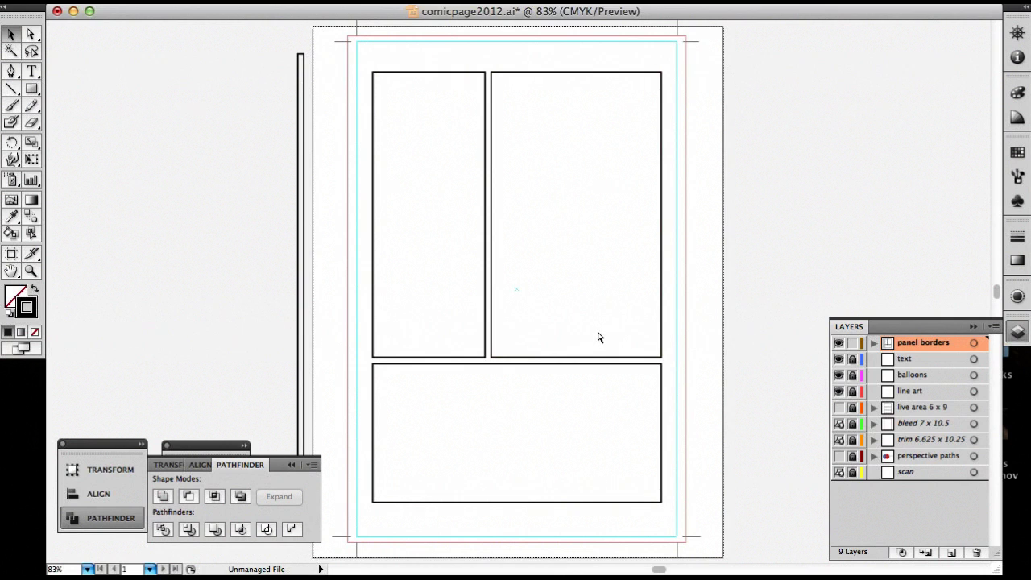
# Paste a gutter strip over the bottom panel, cut it out with Minus Front, and select all four panels
pyautogui.hotkey('ctrl', 'v')
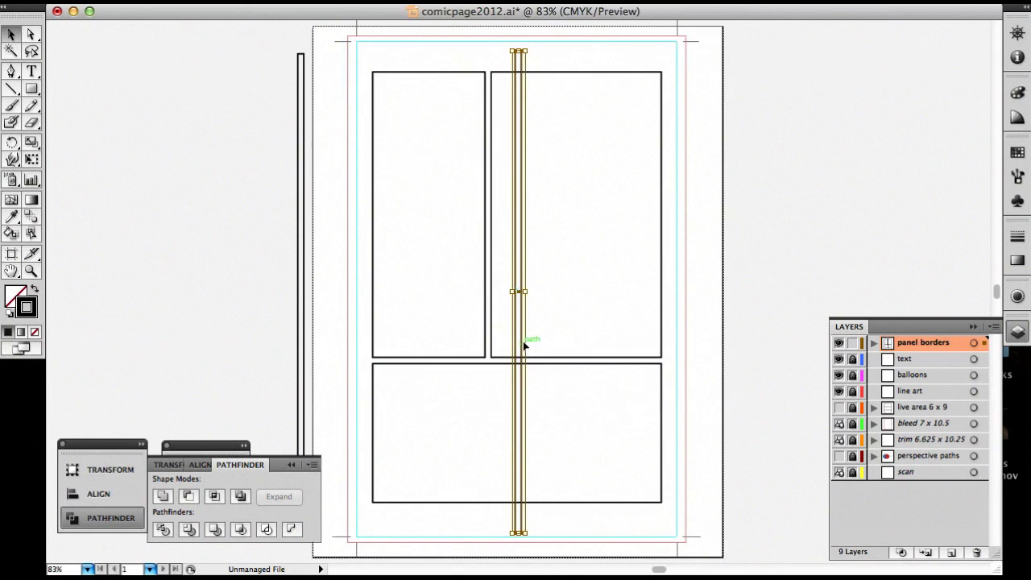
pyautogui.moveTo(522, 346); pyautogui.dragTo(560, 356)
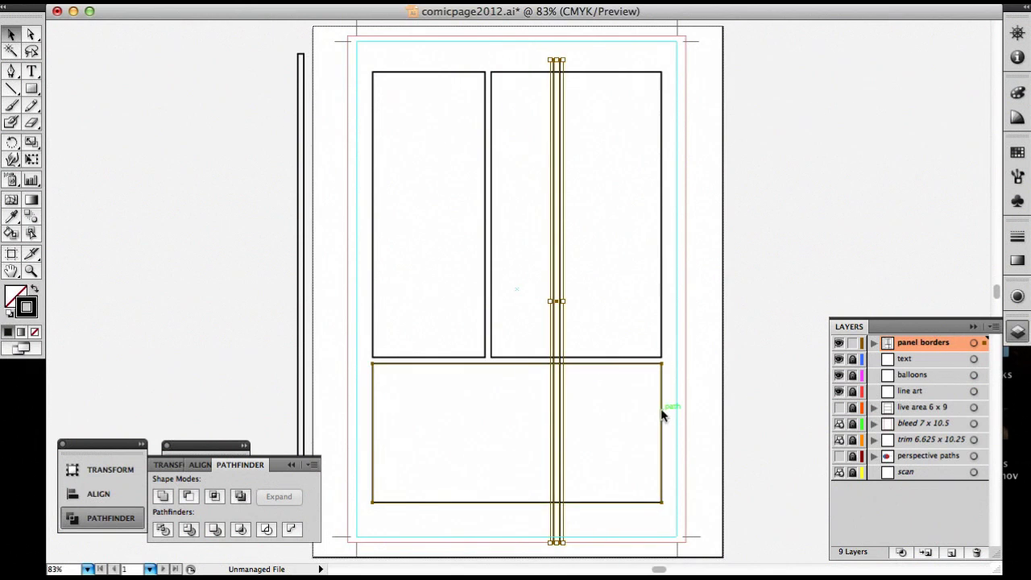
pyautogui.keyDown('shift'); pyautogui.click(662, 415); pyautogui.keyUp('shift')
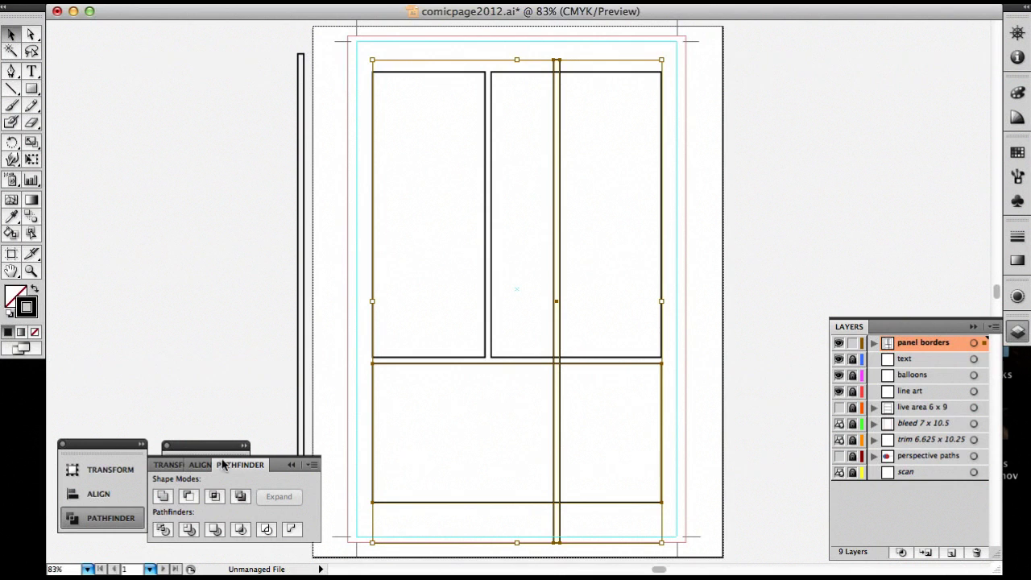
pyautogui.click(188, 497)
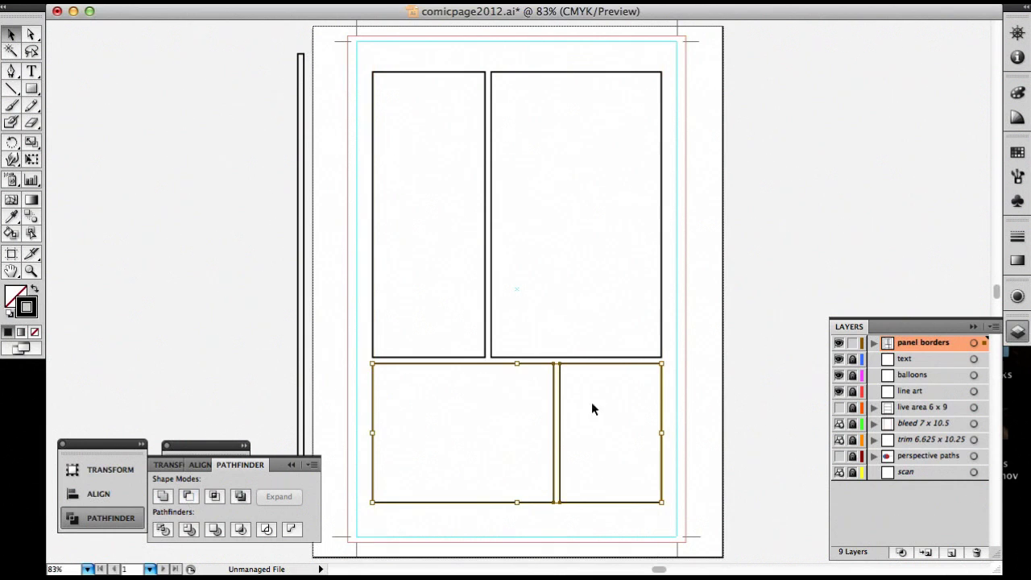
pyautogui.click(696, 389)
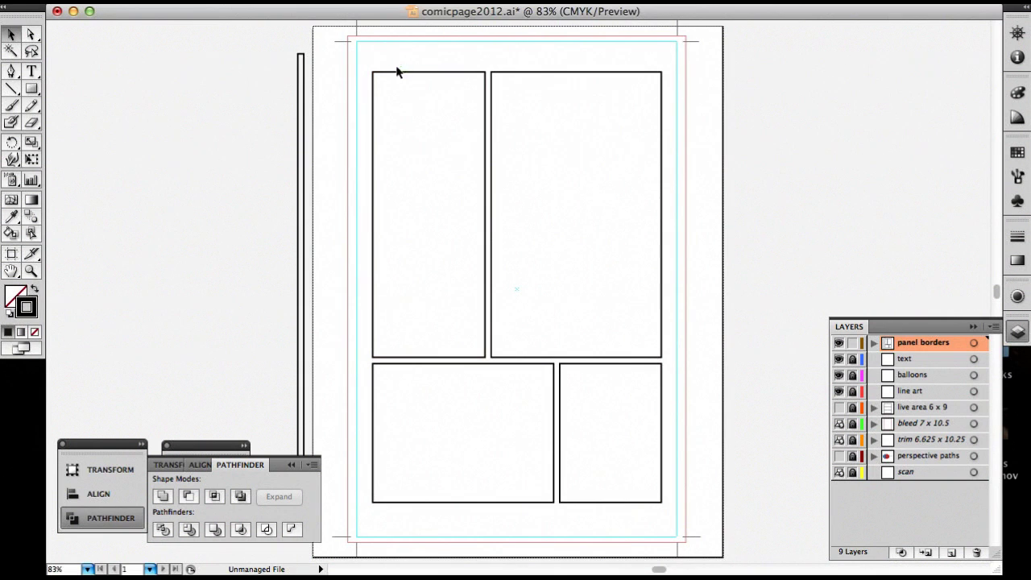
pyautogui.moveTo(362, 68); pyautogui.dragTo(681, 413)
# Delete the four panels and draw a new 6 × 9 in panel border over the live area
pyautogui.press('Delete')
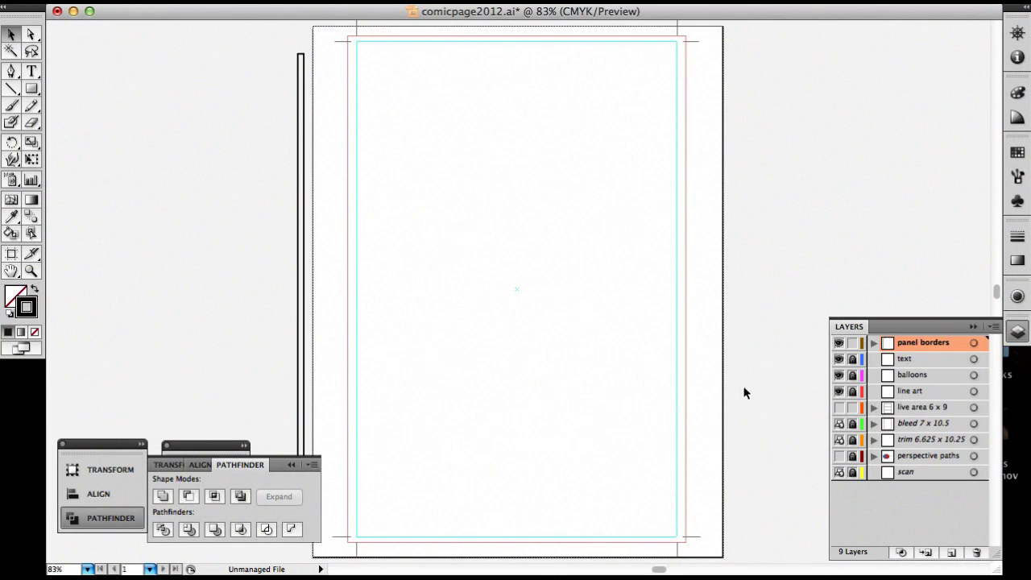
pyautogui.click(839, 407)
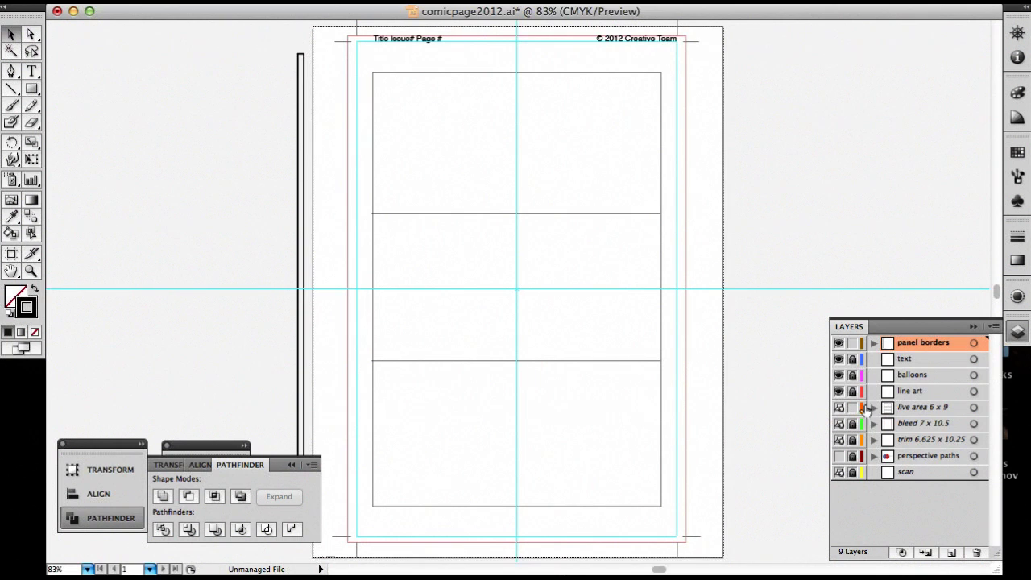
pyautogui.click(32, 89)
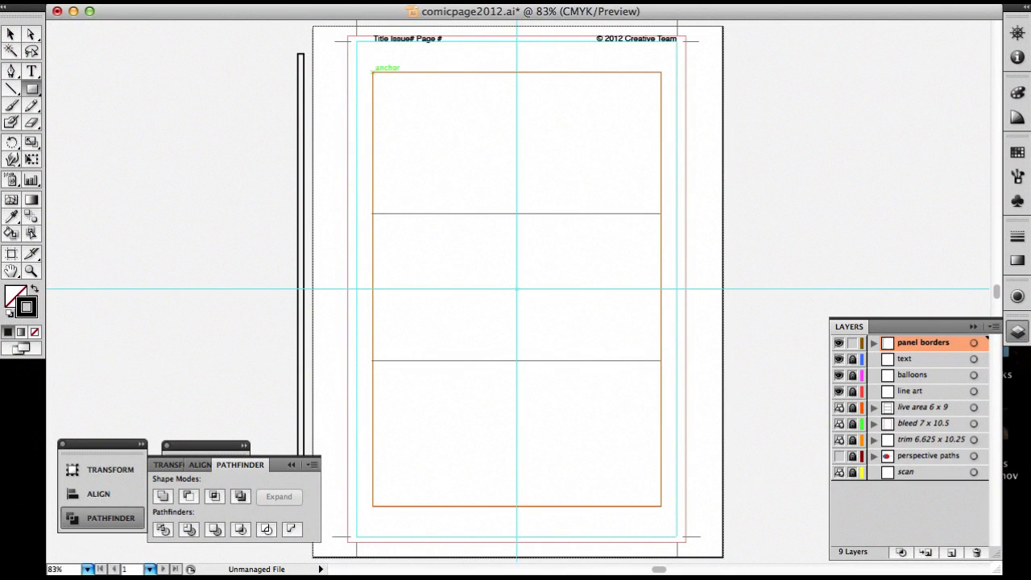
pyautogui.moveTo(372, 71); pyautogui.dragTo(662, 506)
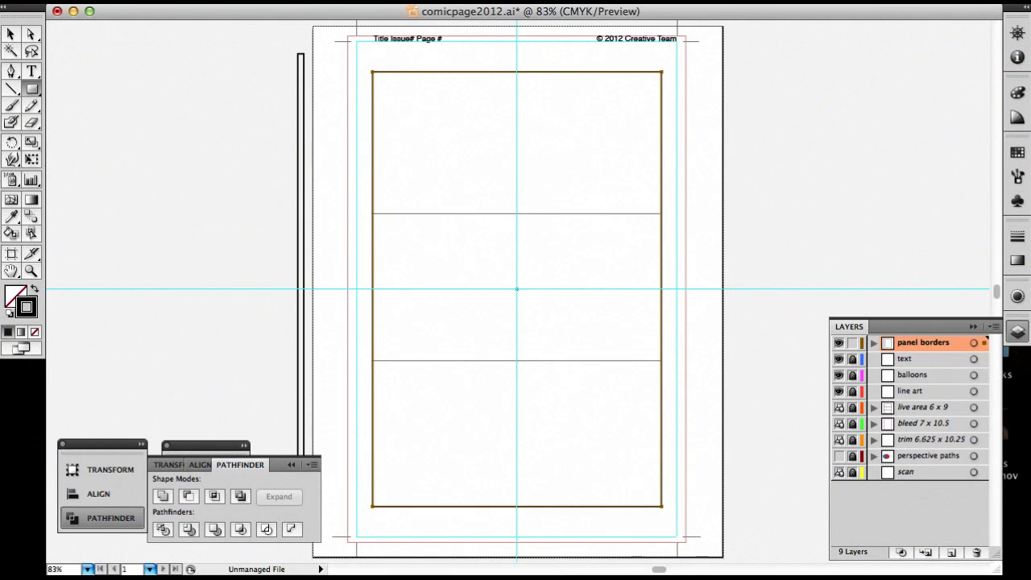
pyautogui.hotkey('ctrl', 'v')
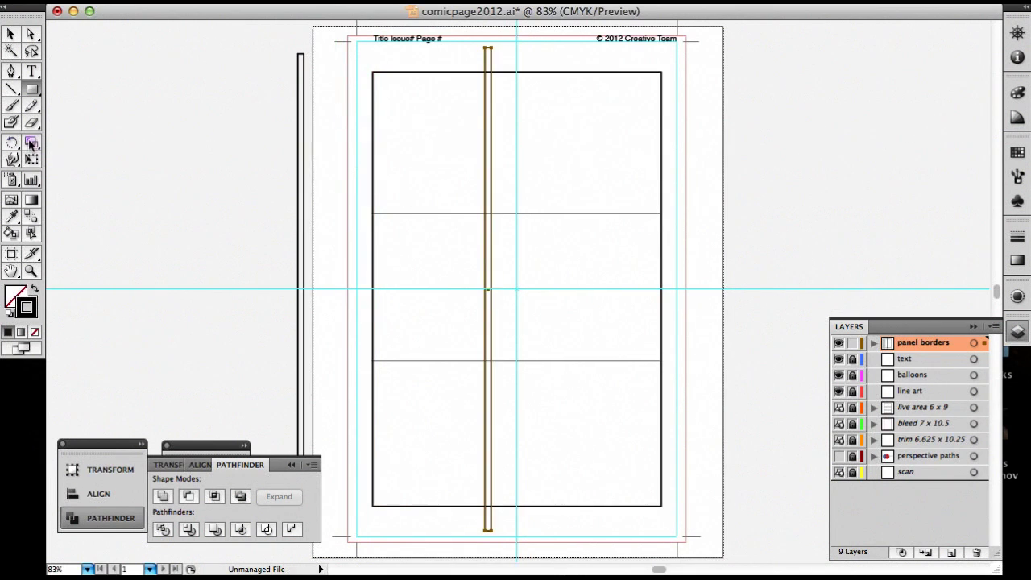
# Rotate the pasted gutter strip 90° into a horizontal bar across the page middle
pyautogui.doubleClick(11, 142)
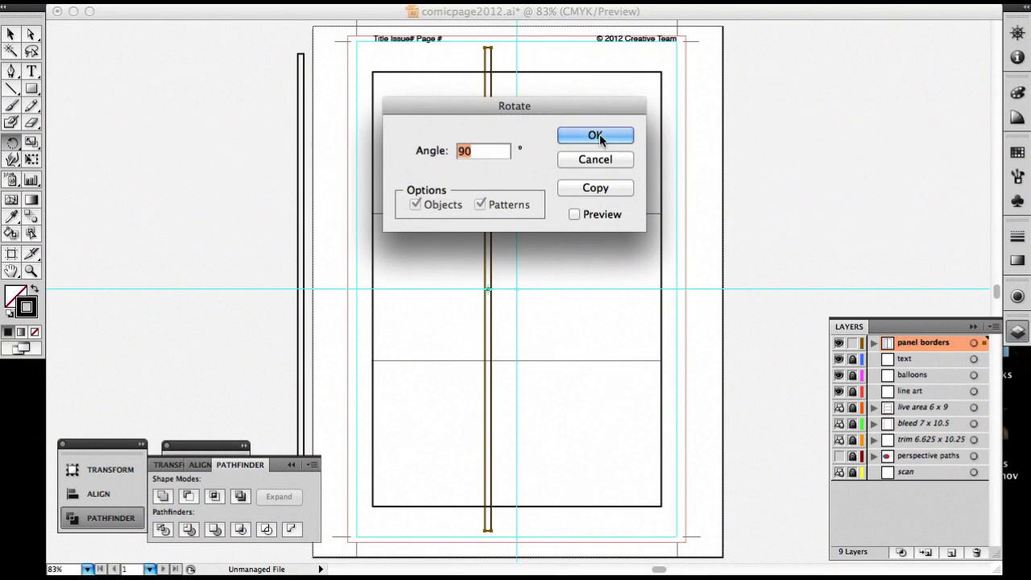
pyautogui.click(597, 135)
pyautogui.click(10, 35)
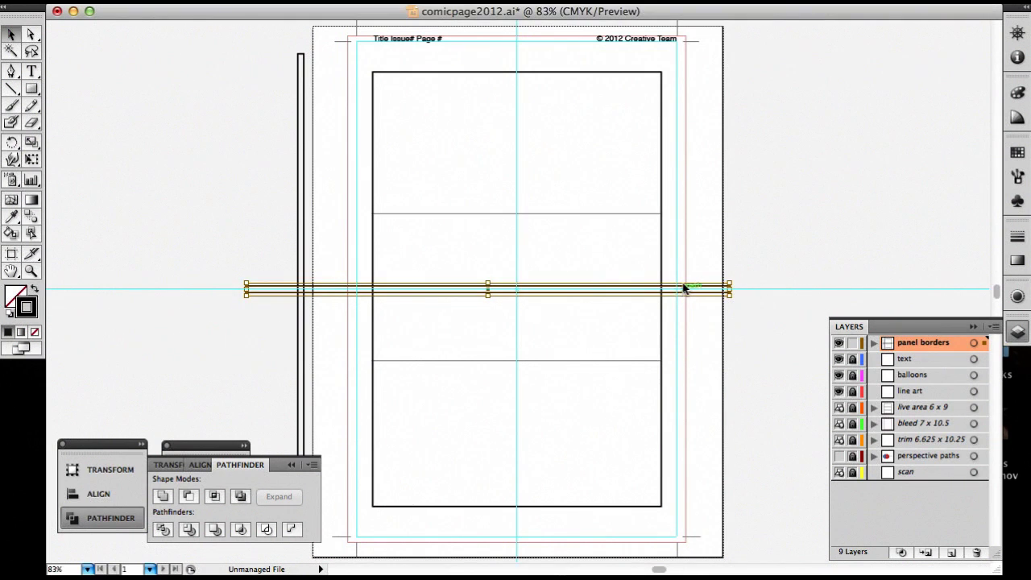
pyautogui.click(538, 239)
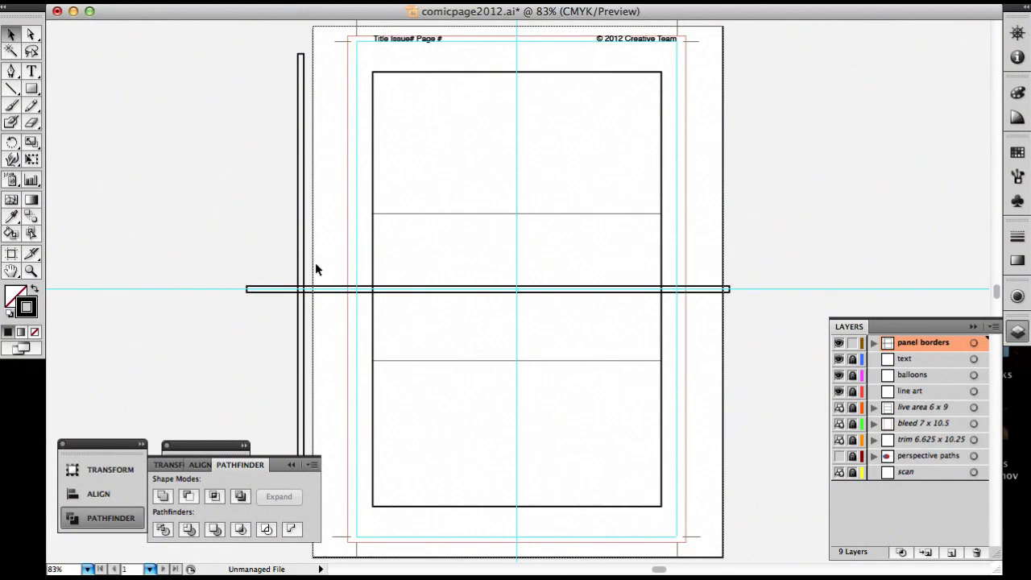
# Make a rotated copy of the bar and tilt it diagonally from upper left to lower right
pyautogui.click(501, 288)
pyautogui.press('super+d')
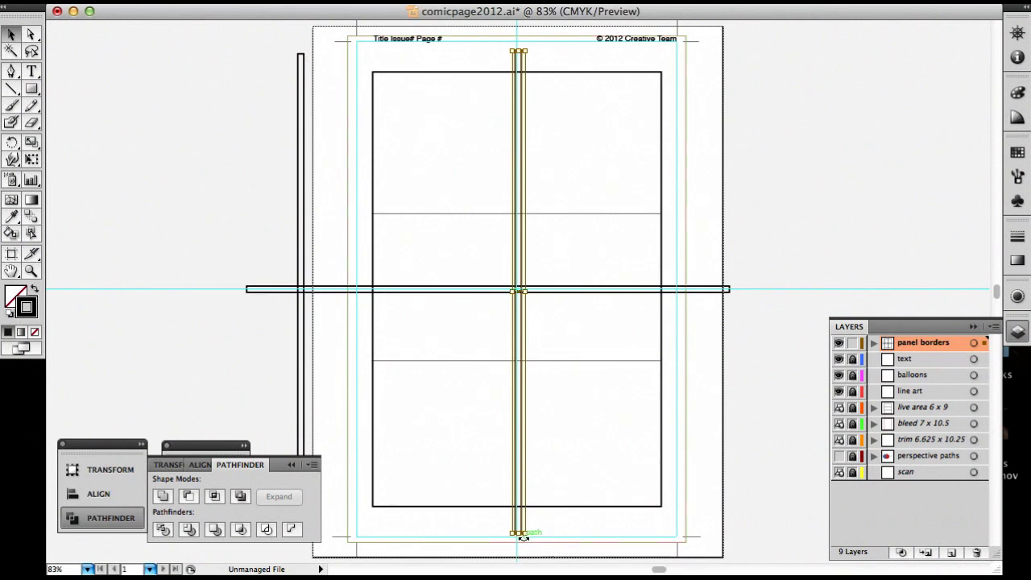
pyautogui.moveTo(524, 537); pyautogui.dragTo(698, 411)
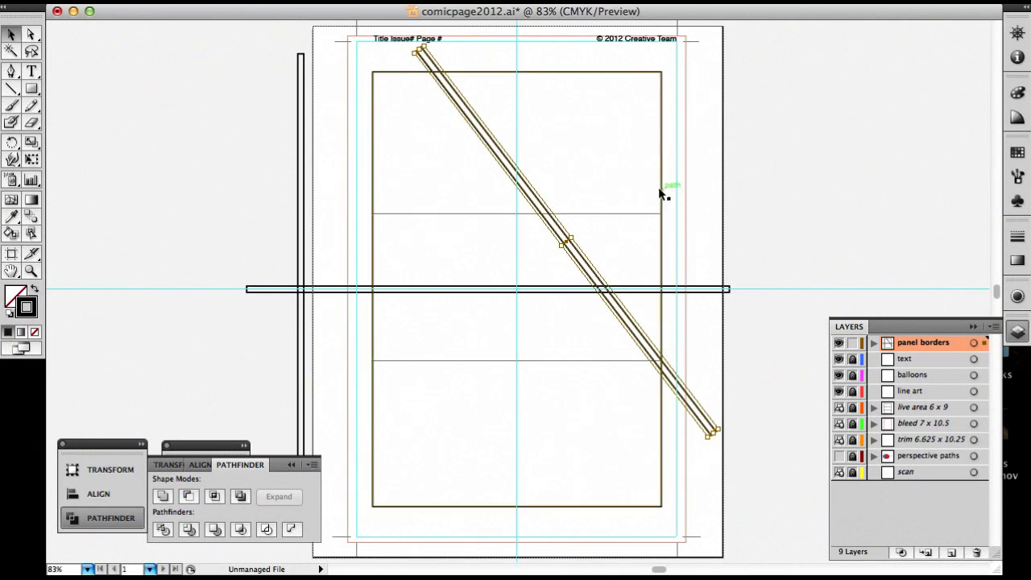
pyautogui.click(752, 300)
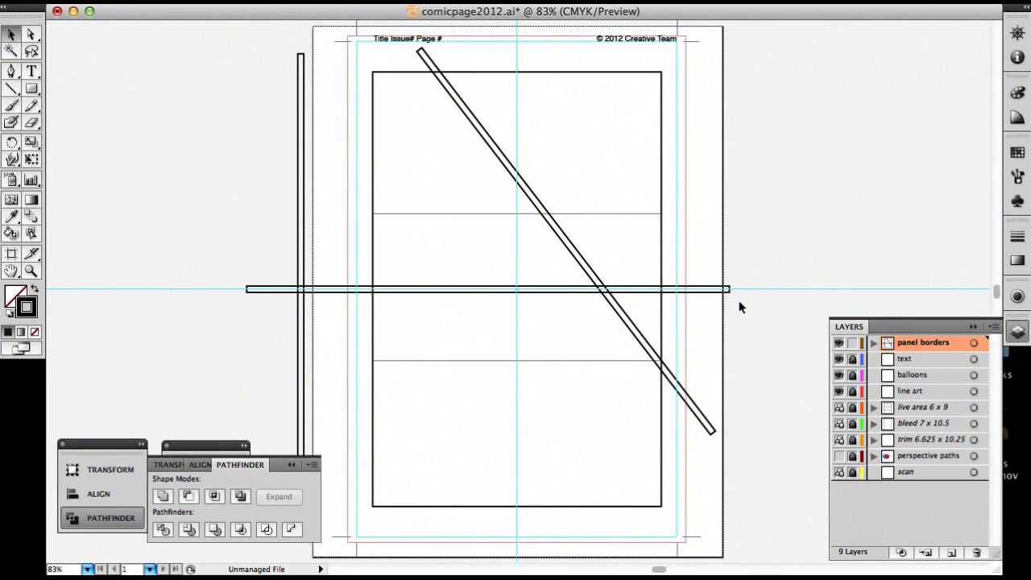
# Cut the horizontal gutter out of the large panel and ungroup the top and bottom panels
pyautogui.moveTo(740, 306); pyautogui.dragTo(669, 290)
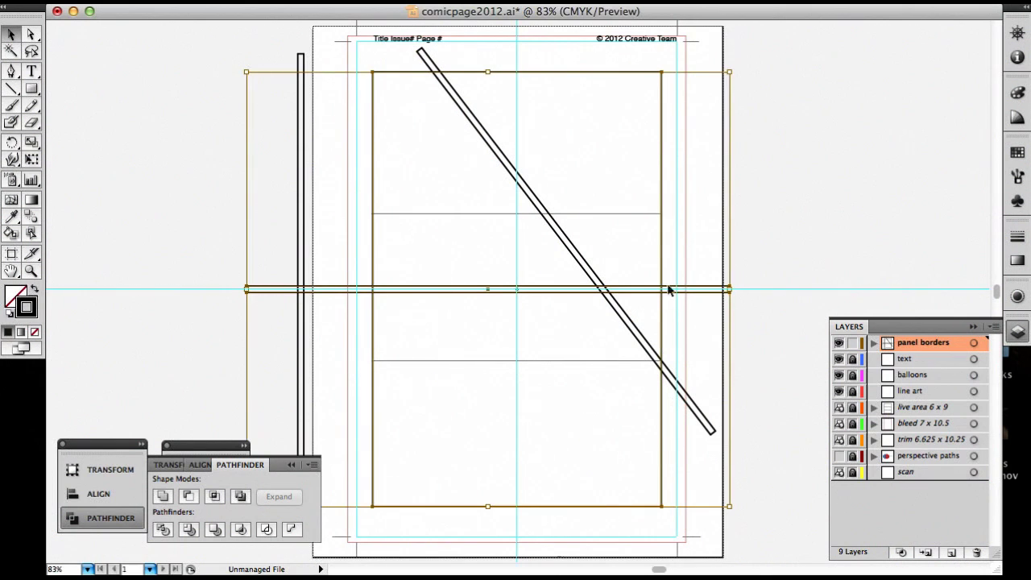
pyautogui.click(188, 496)
pyautogui.click(710, 260)
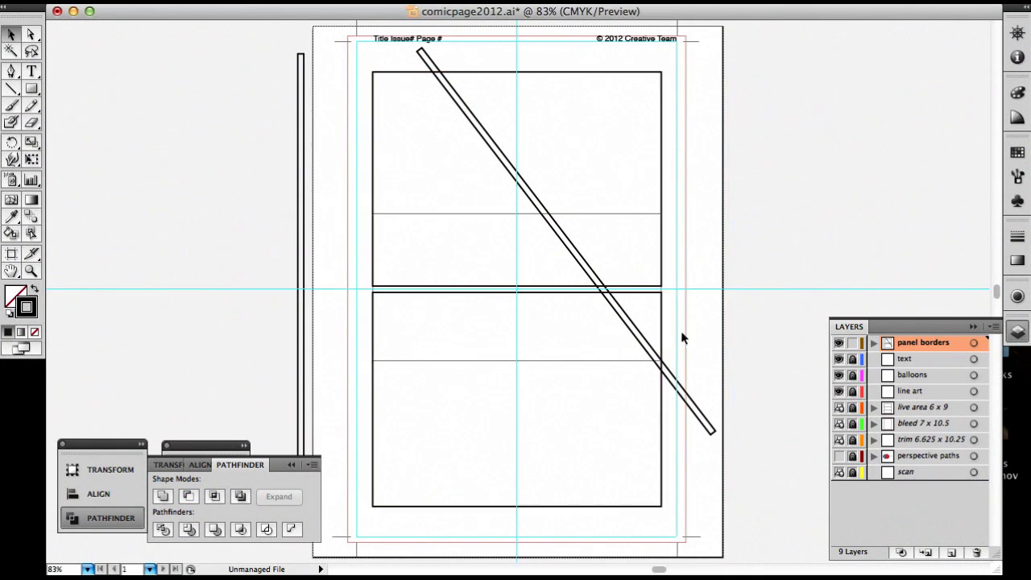
pyautogui.moveTo(686, 260); pyautogui.dragTo(651, 301)
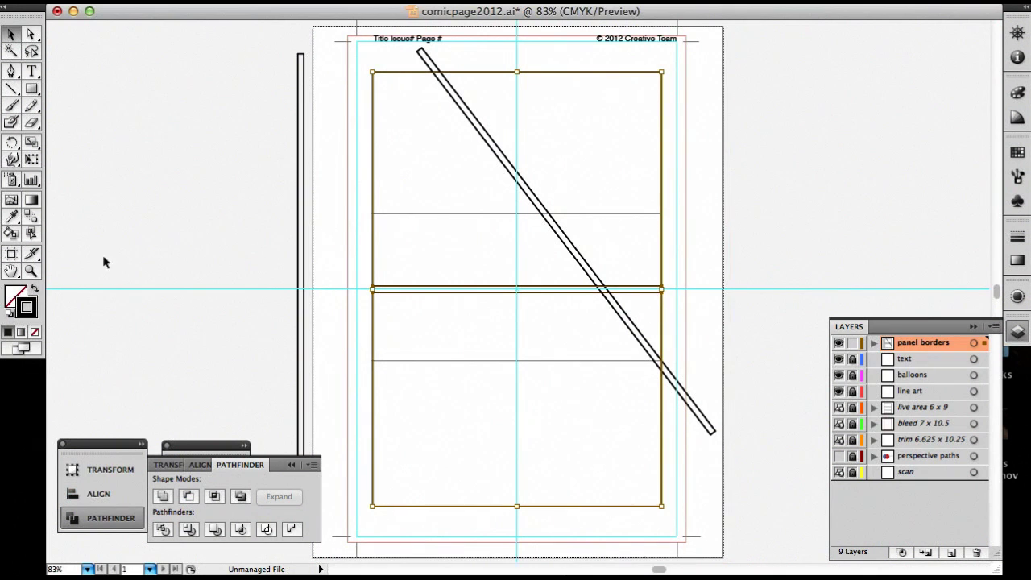
pyautogui.click(197, 0)
pyautogui.click(218, 15)
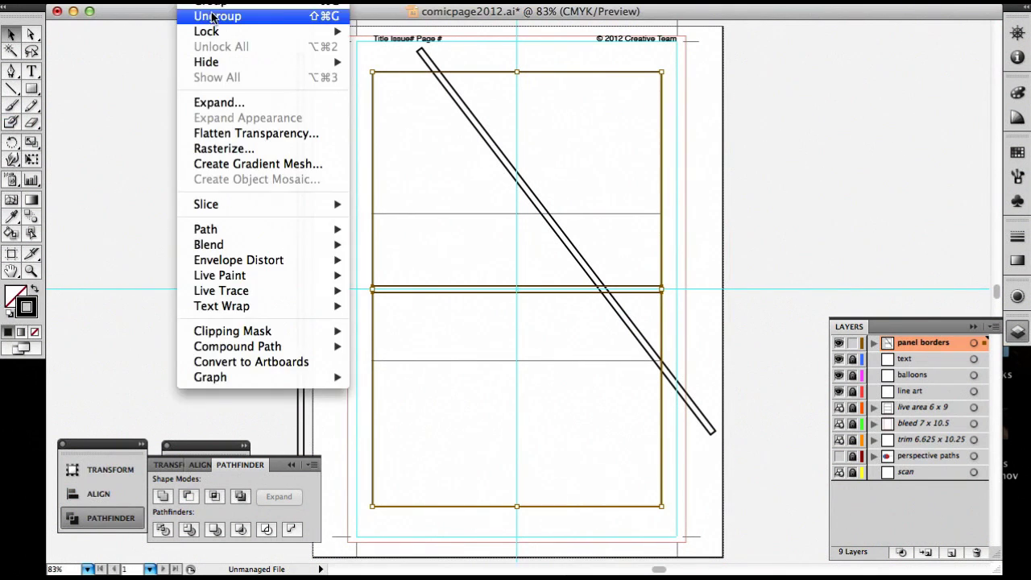
pyautogui.click(743, 224)
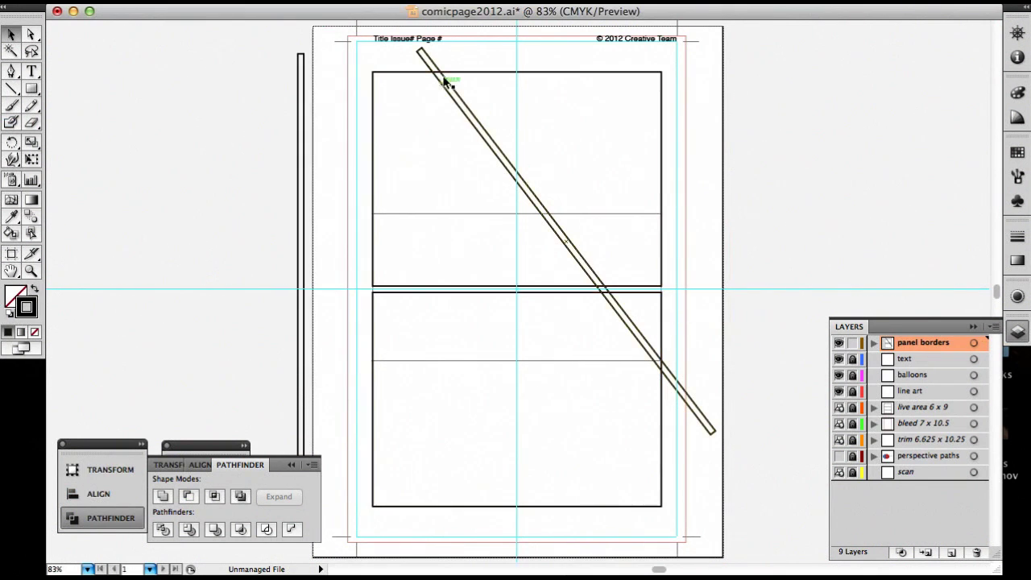
# Bring the diagonal bar to front and cut it out of the top panel with Minus Front
pyautogui.click(435, 54)
pyautogui.click(197, 0)
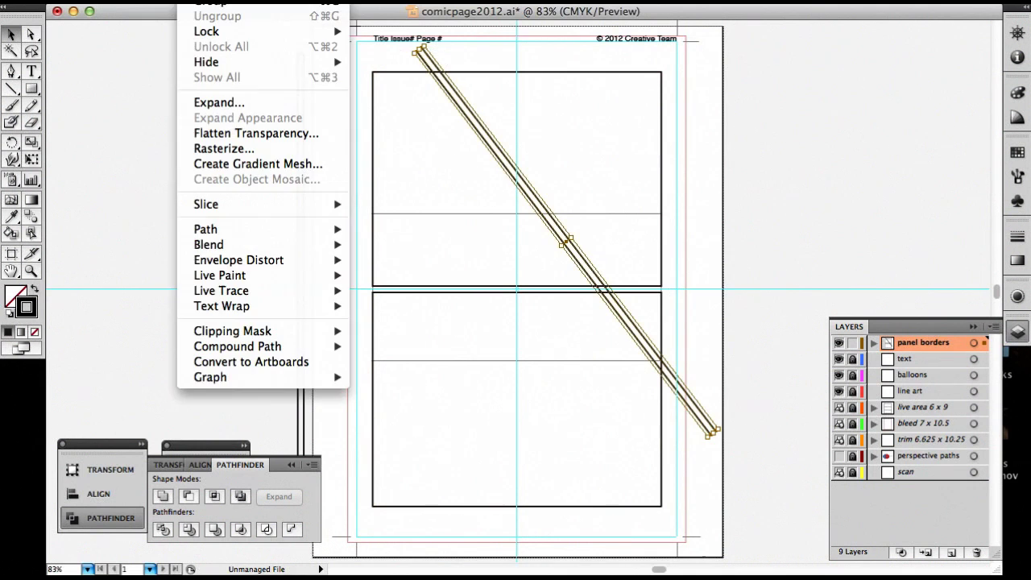
pyautogui.moveTo(242, 0)
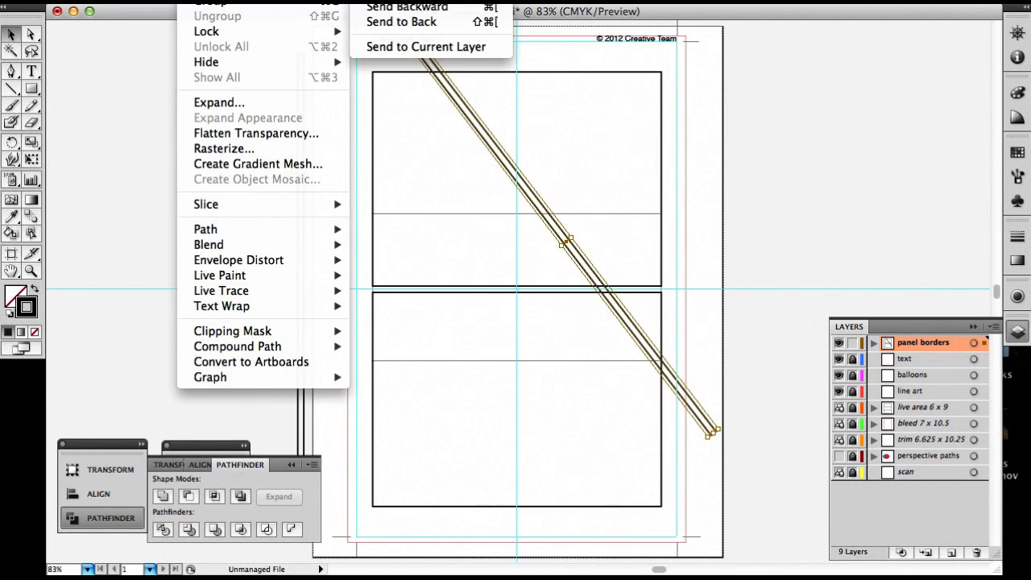
pyautogui.click(401, 22)
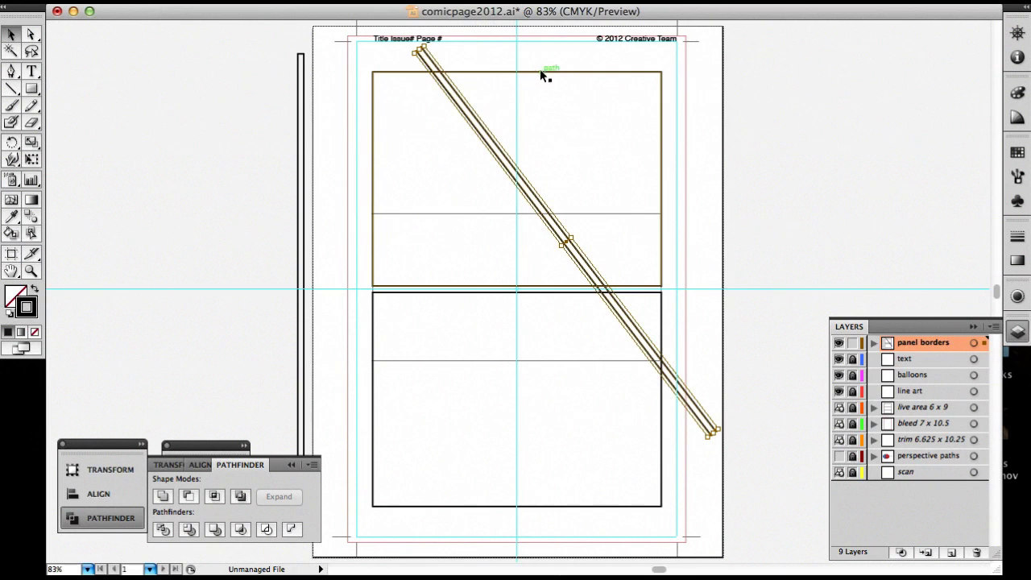
pyautogui.moveTo(484, 61); pyautogui.dragTo(505, 89)
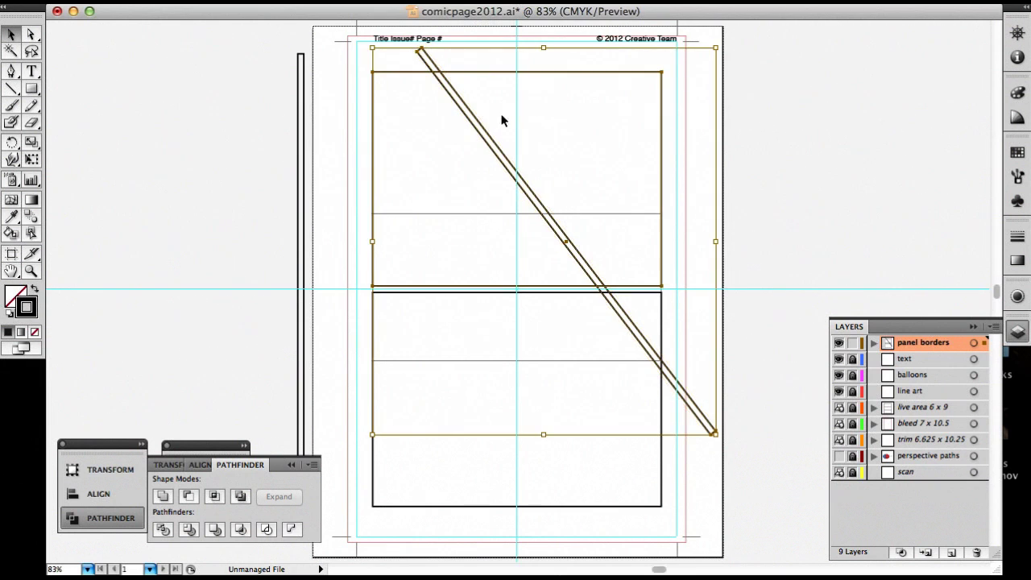
pyautogui.click(188, 497)
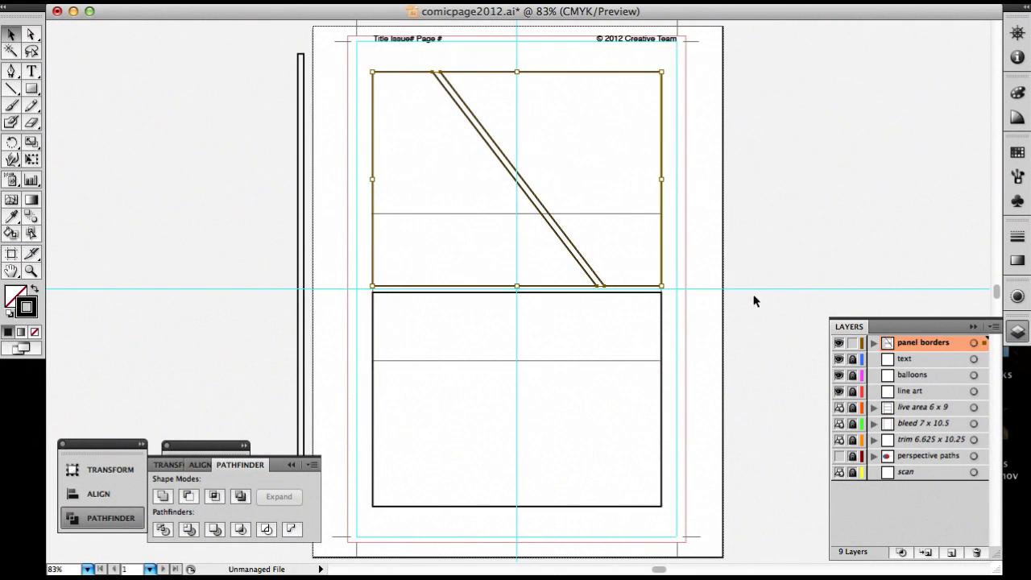
pyautogui.click(683, 309)
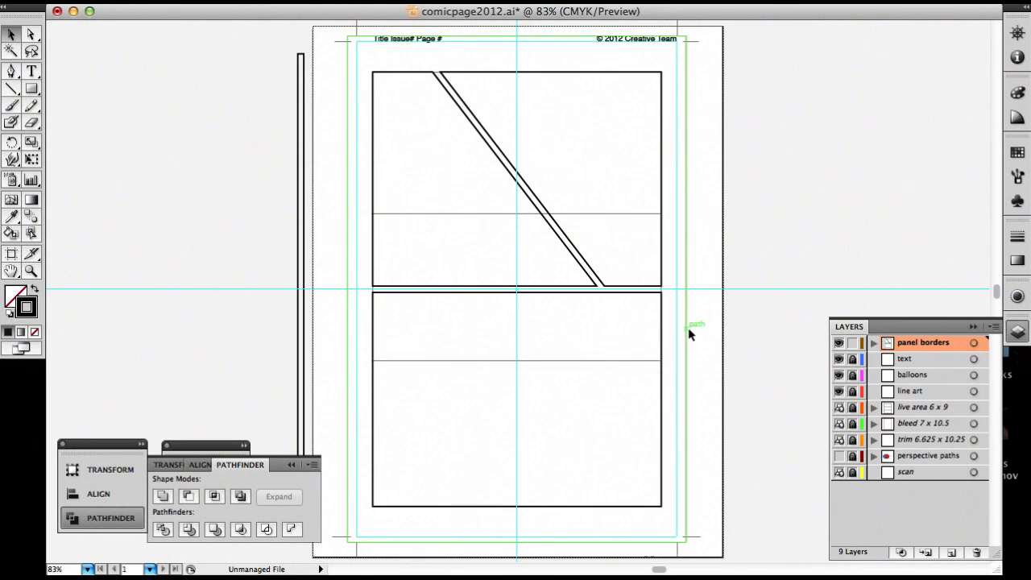